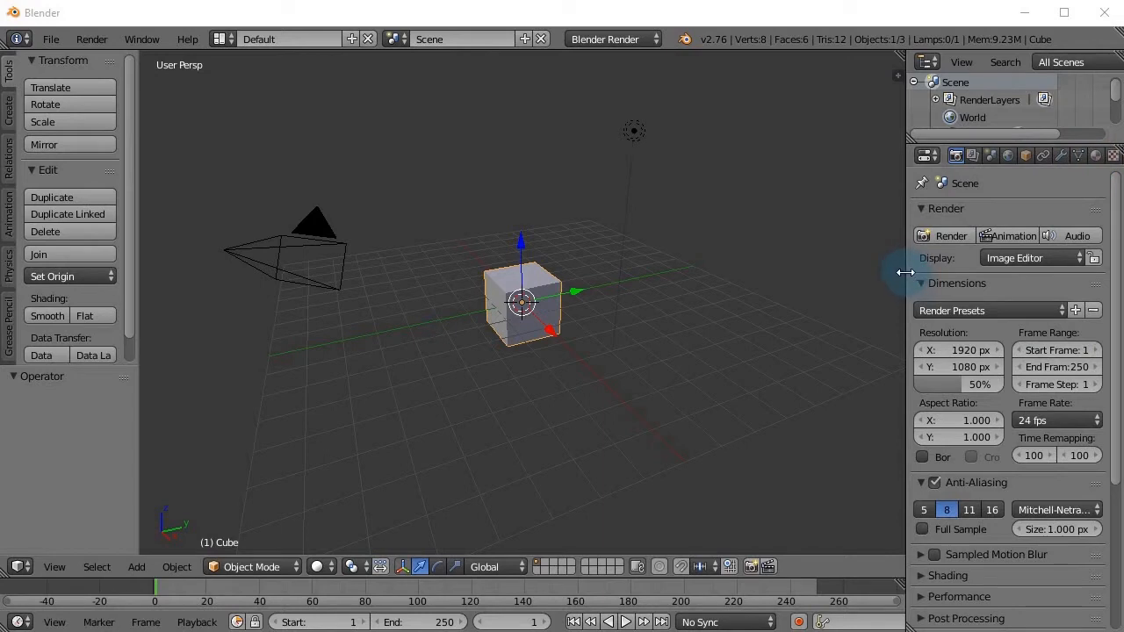
- Widen the properties area and replace the cube's default material with a new one
left_click_drag(898, 264, 852, 263)
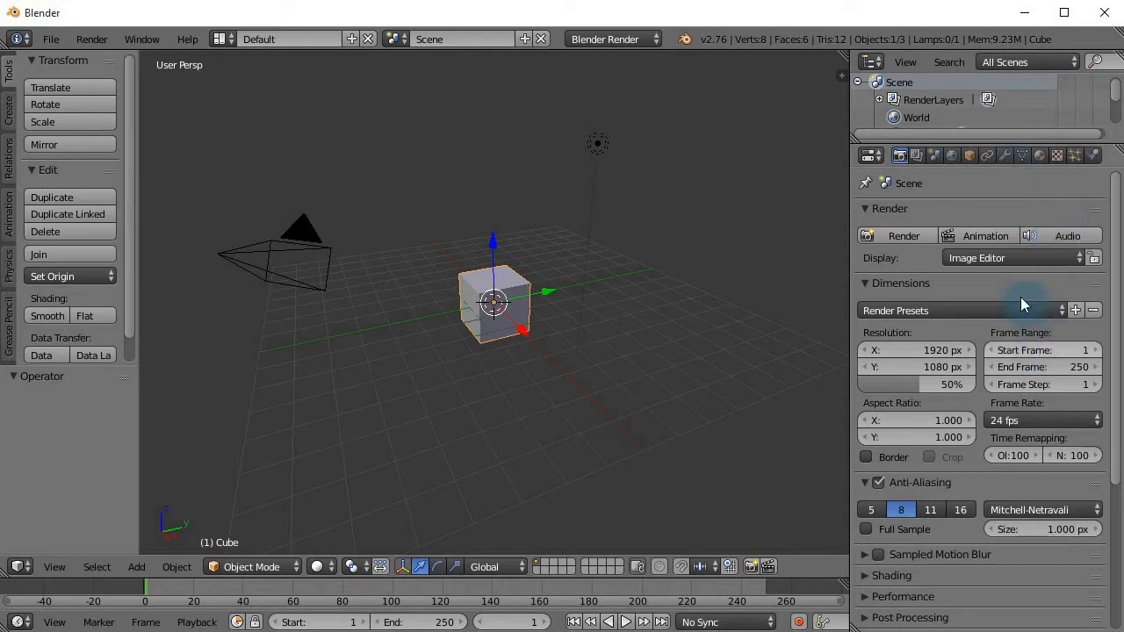
left_click(1039, 156)
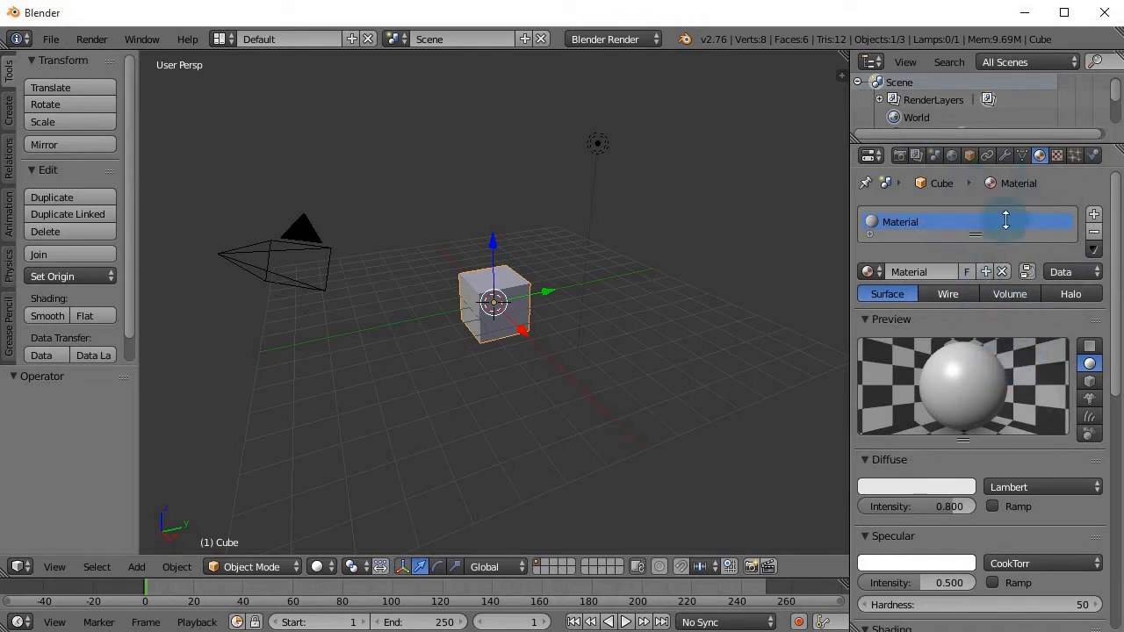
left_click(1093, 231)
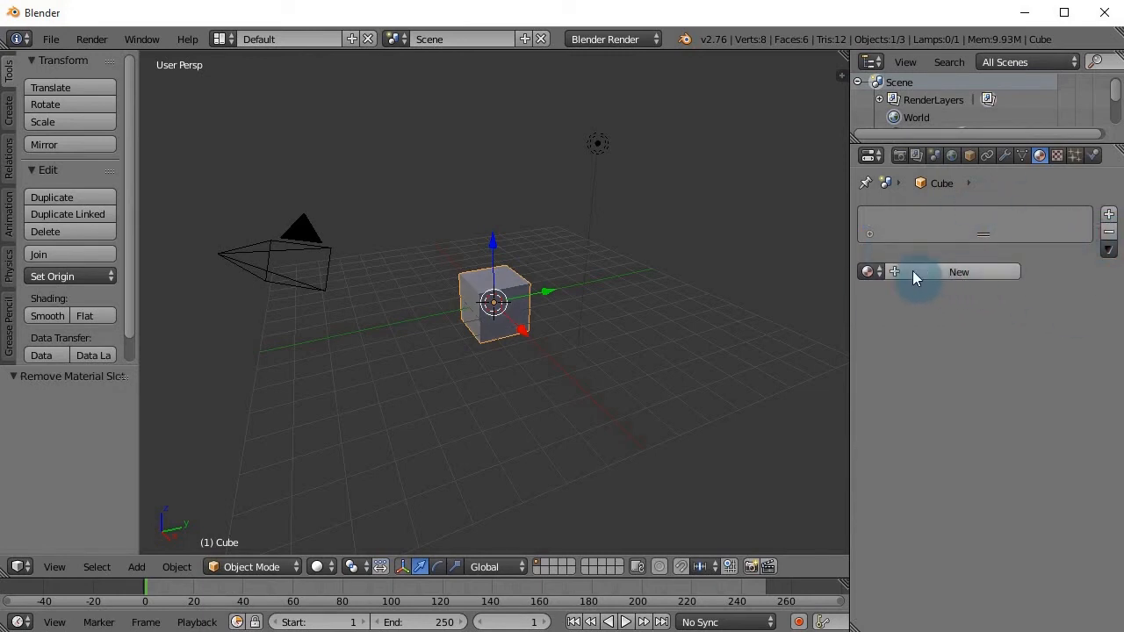
left_click(957, 271)
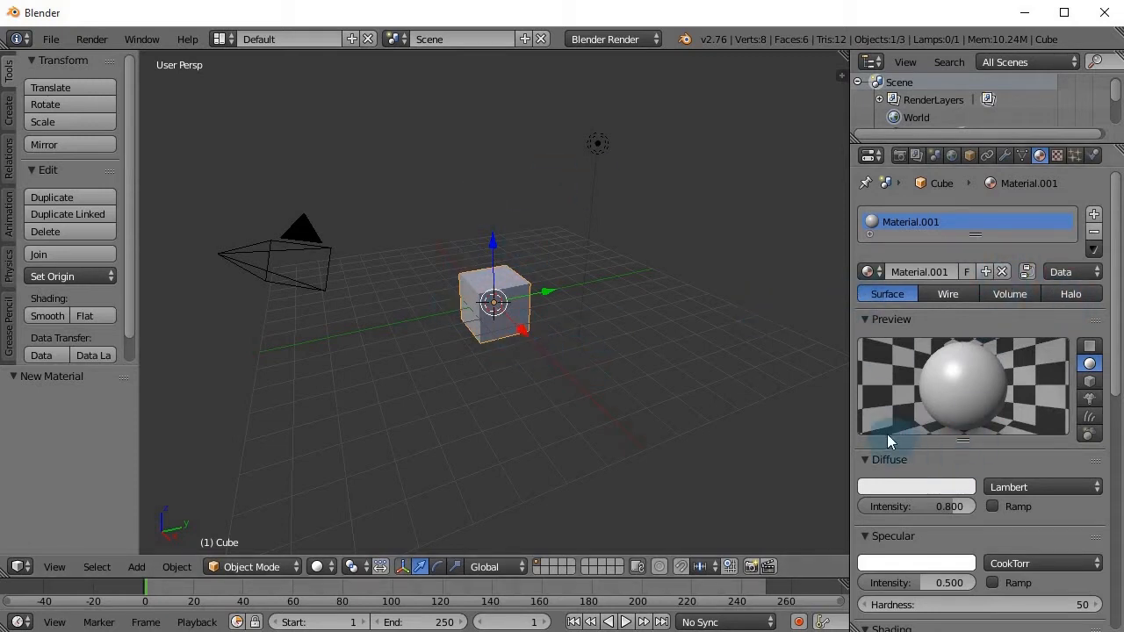
- Set the diffuse colour of the cube's new material to light blue
left_click(922, 487)
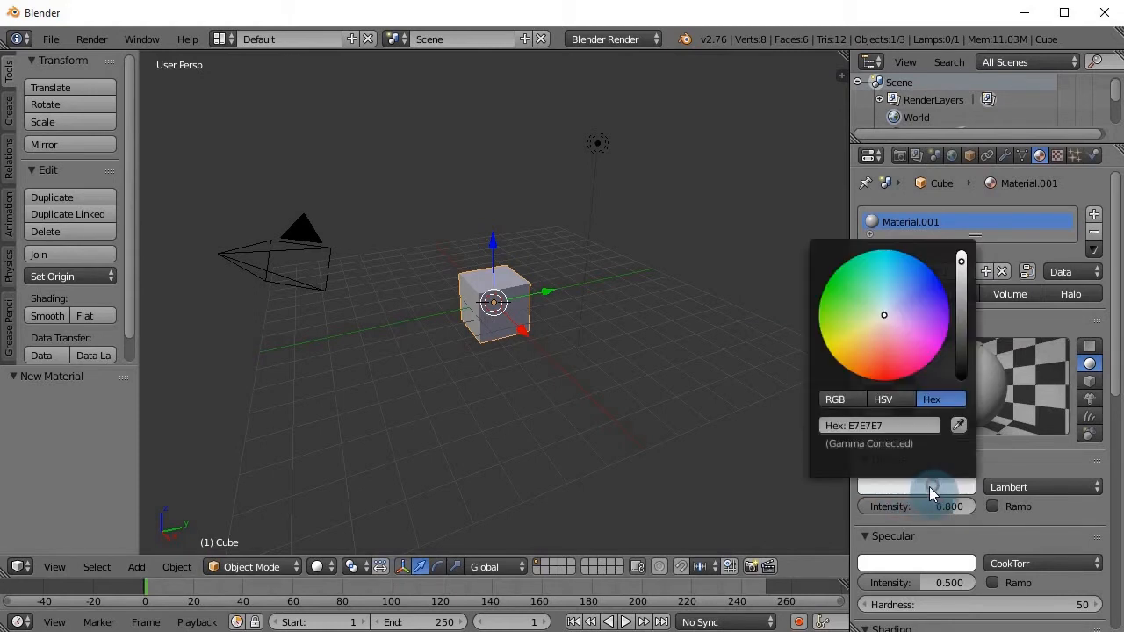
left_click_drag(887, 320, 882, 305)
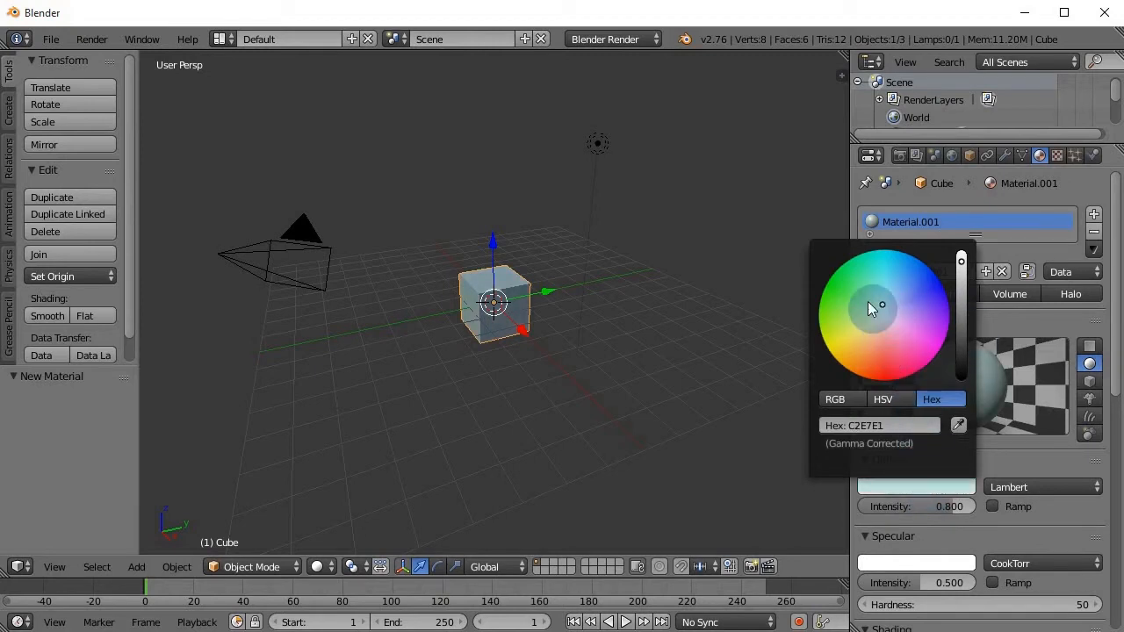
mouse_move(882, 305)
left_mouse_down()
mouse_move(882, 275)
mouse_move(861, 308)
mouse_move(895, 332)
mouse_move(848, 326)
left_mouse_up()
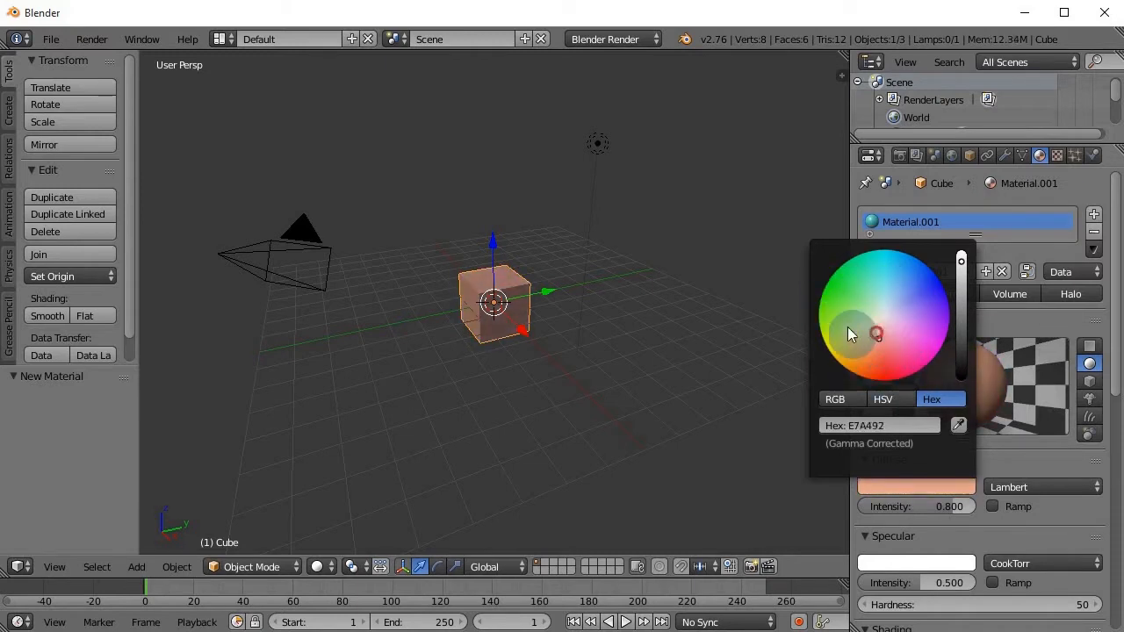
left_click(915, 486)
mouse_move(907, 322)
left_mouse_down()
mouse_move(930, 288)
mouse_move(925, 303)
mouse_move(880, 290)
left_mouse_up()
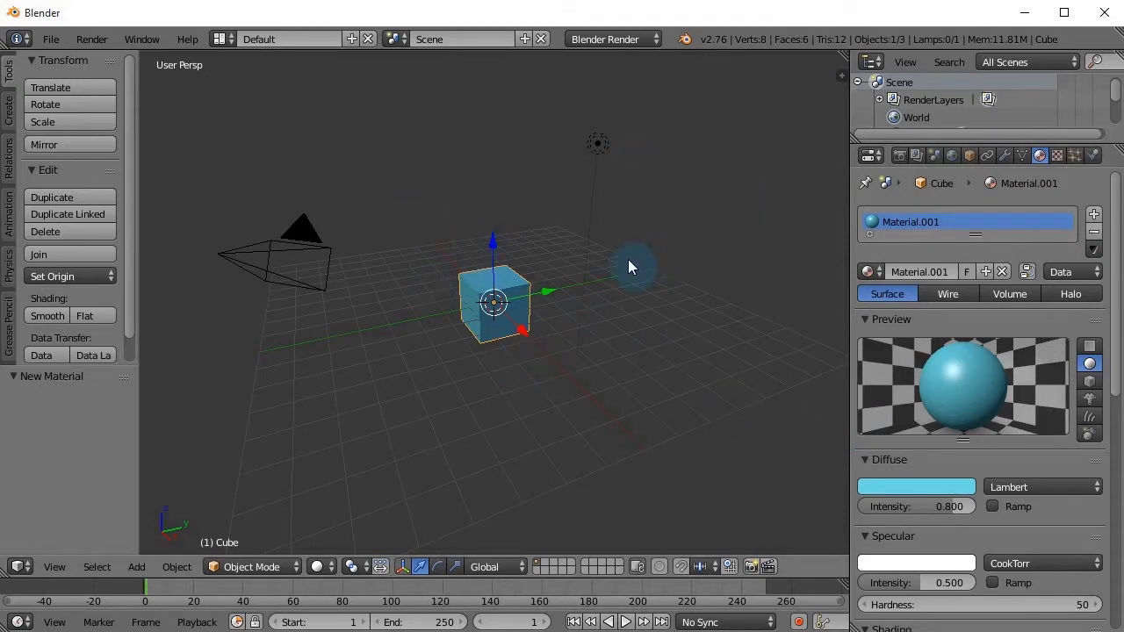
- Undo the removal of the cube's material slot
scroll(564, 390, "up", 4)
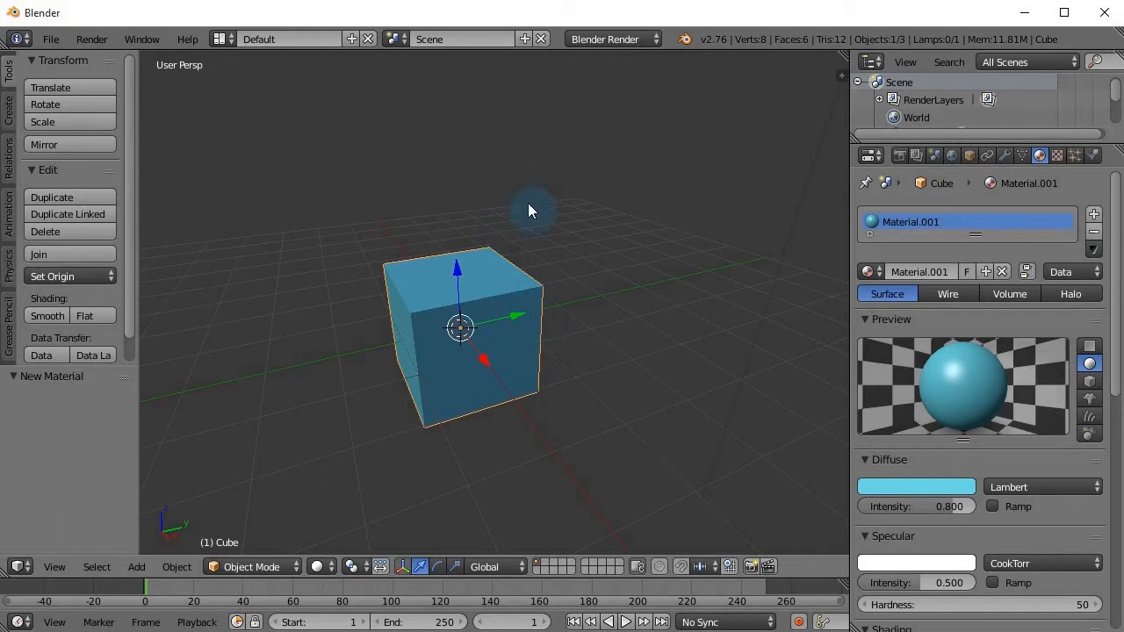
key("ctrl+z")
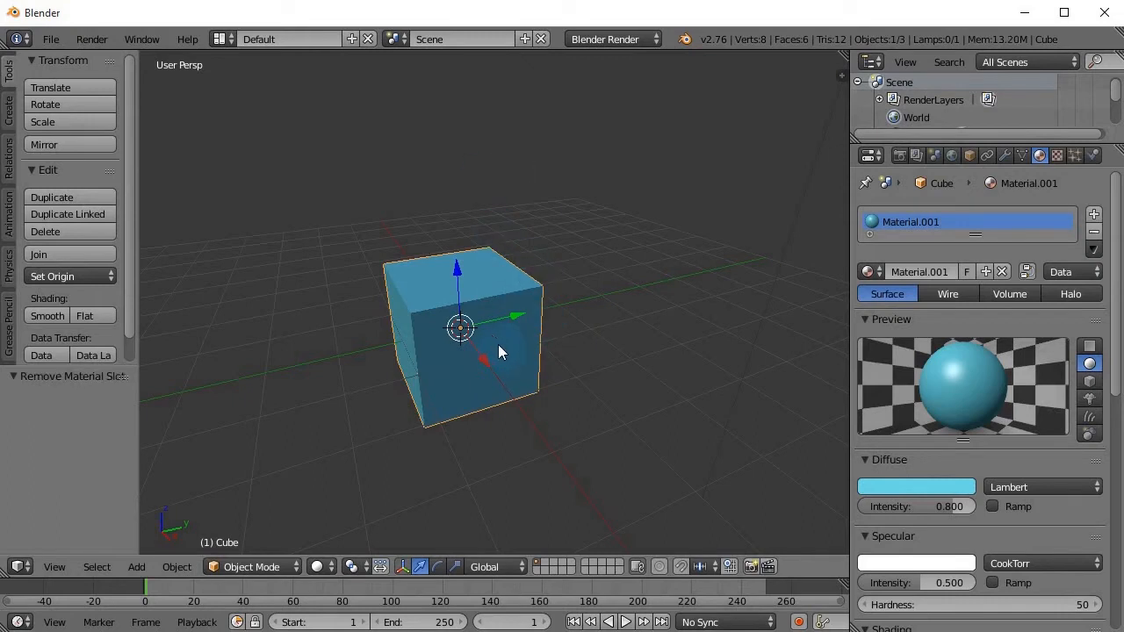
- Switch the cube from Object Mode to Edit Mode
middle_click_drag(394, 278, 504, 243)
middle_click_drag(516, 331, 523, 275)
scroll(497, 341, "up", 2)
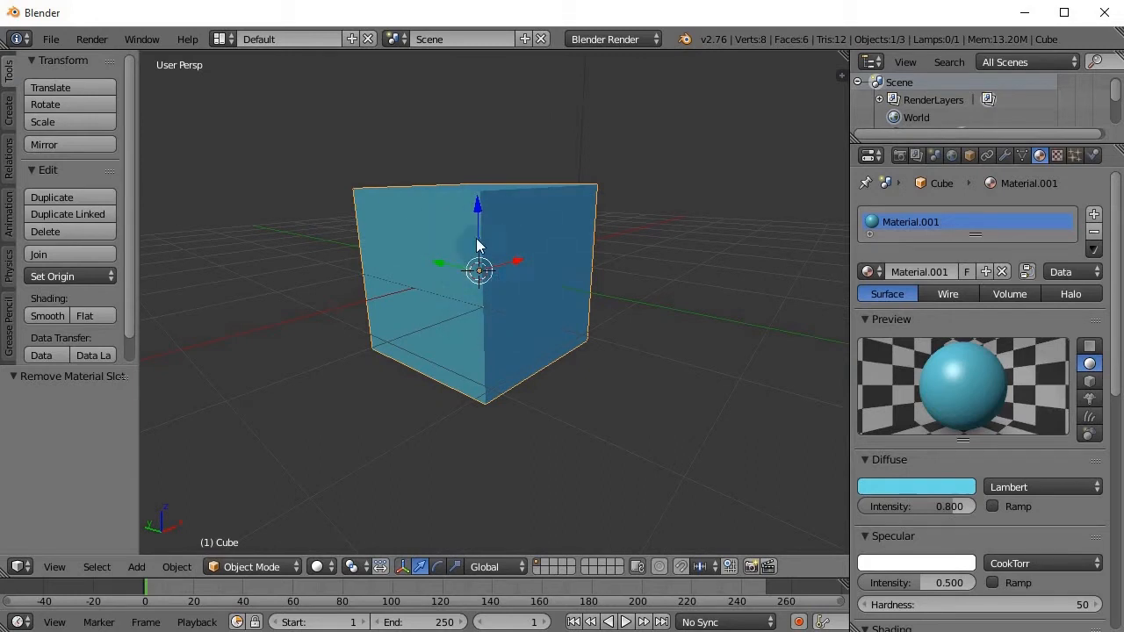
left_click(277, 568)
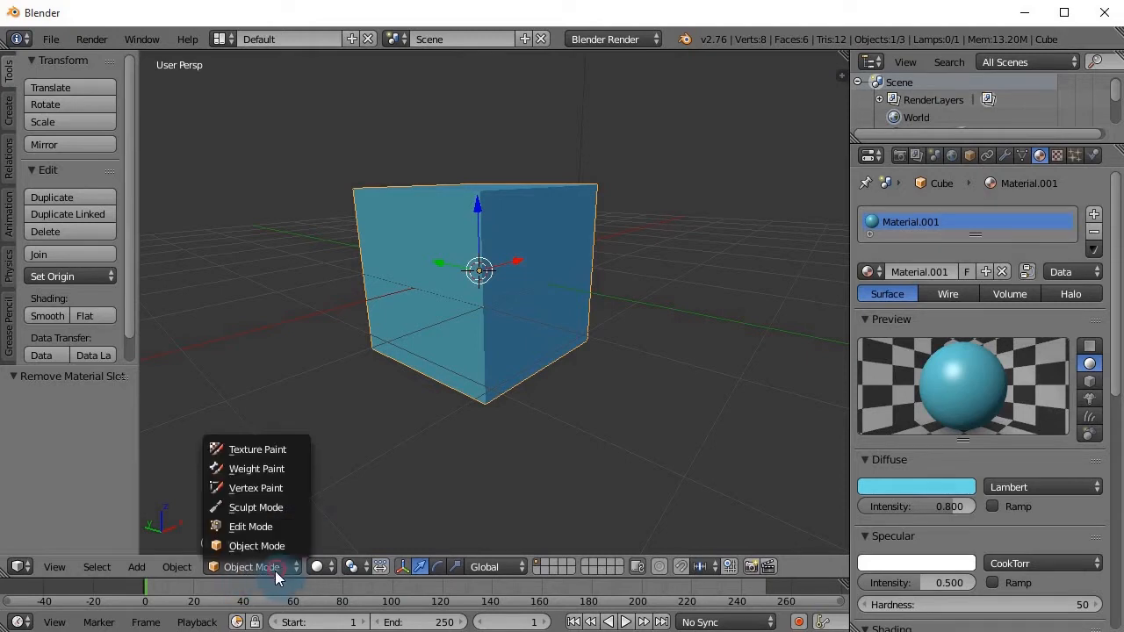
left_click(254, 526)
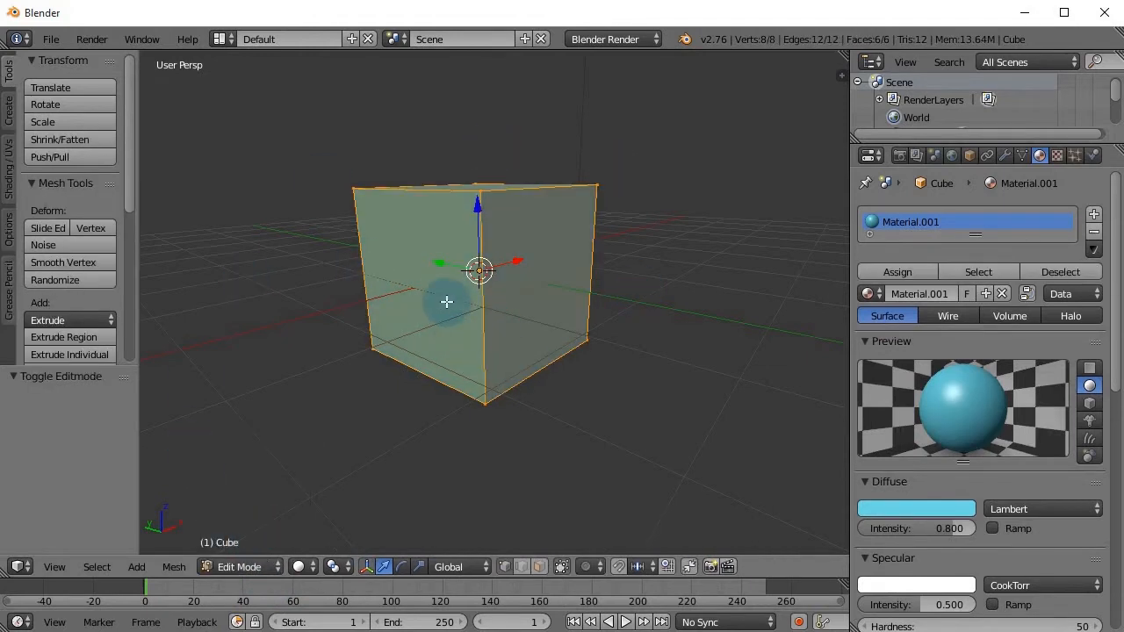
middle_click_drag(469, 296, 450, 347)
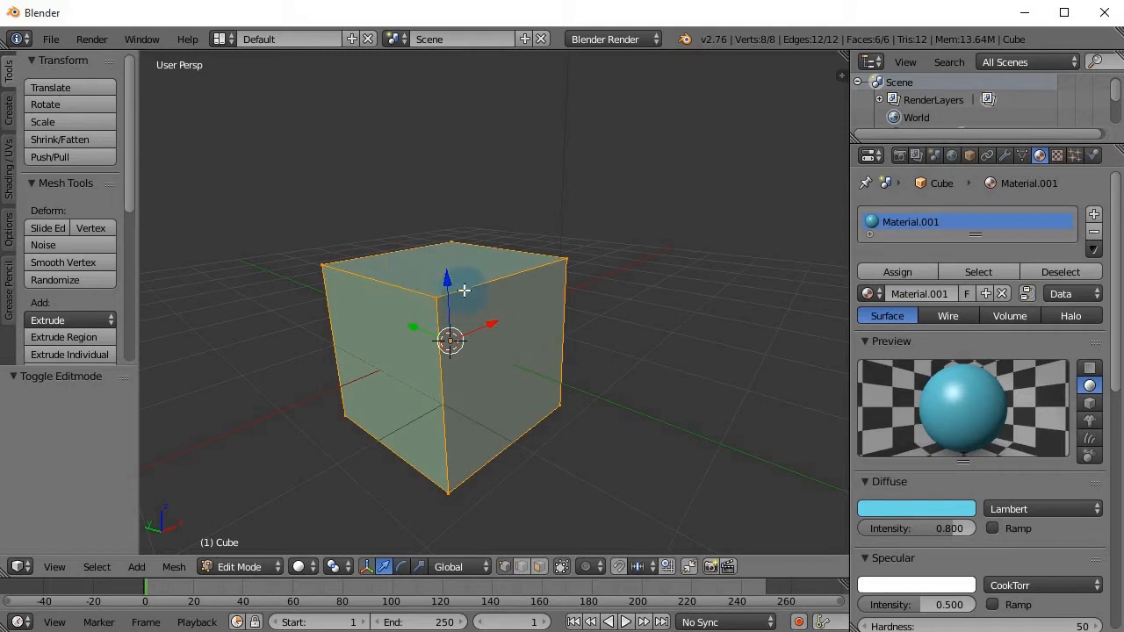
- Select single corner vertices of the cube one after another
right_click(436, 298)
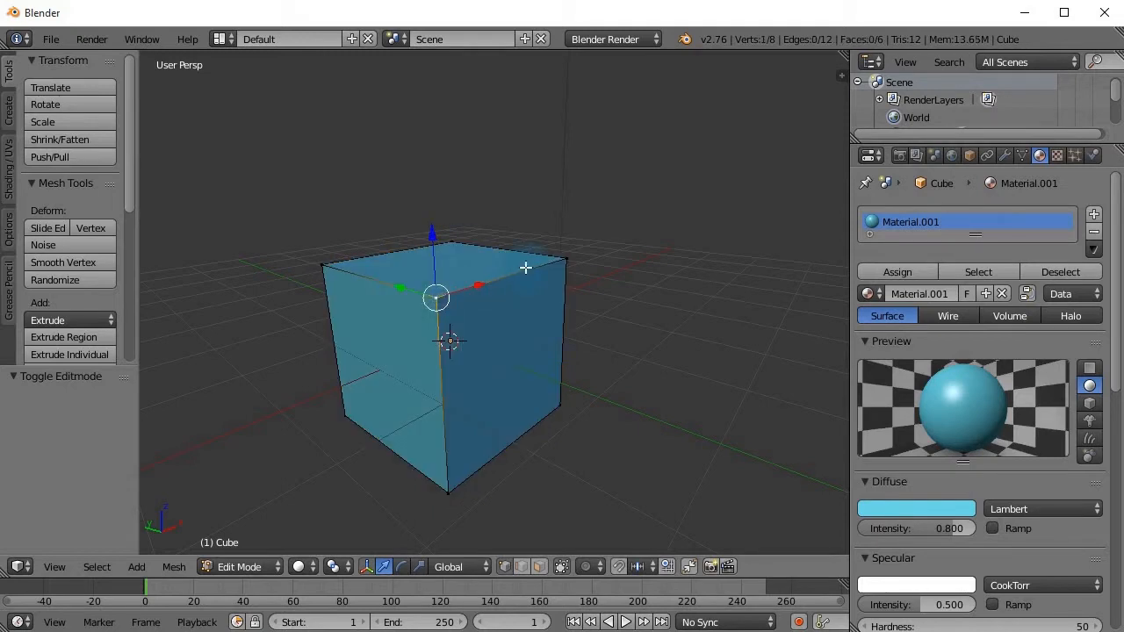
right_click(567, 260)
right_click(450, 242)
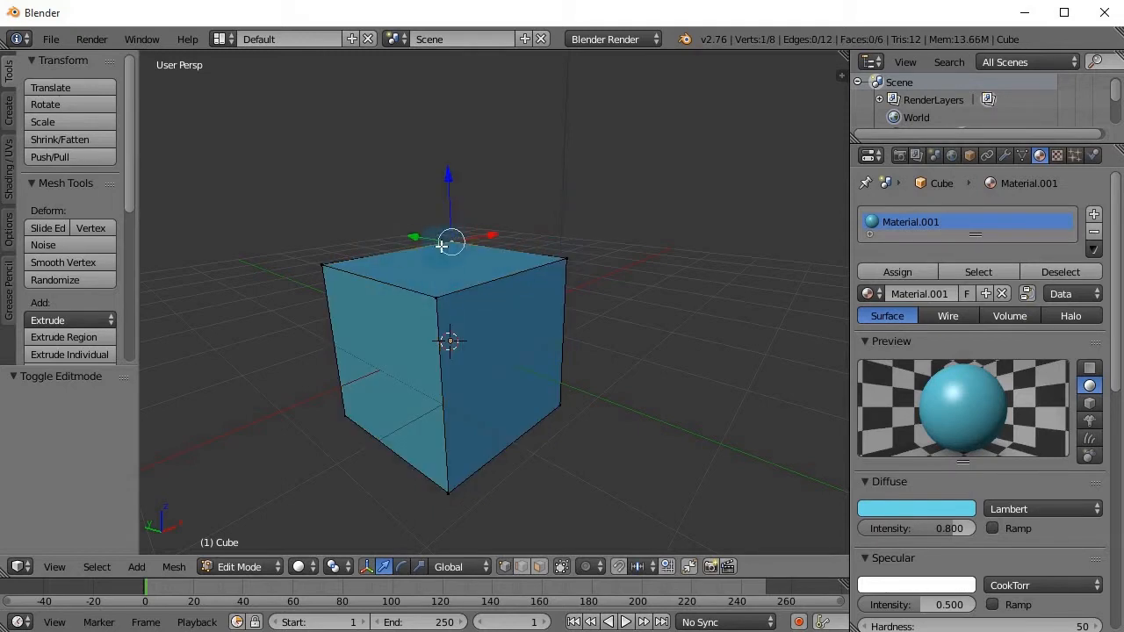
right_click(438, 298)
right_click(566, 259)
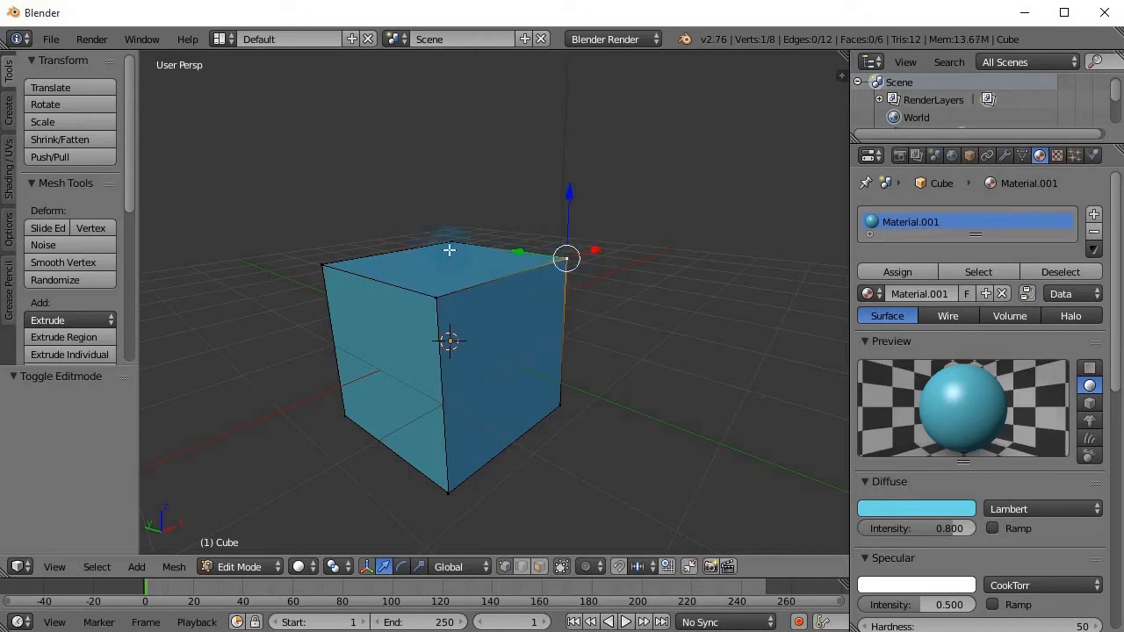
right_click(461, 504)
- Select all four corner vertices of one side face of the cube
middle_click_drag(447, 319, 434, 371)
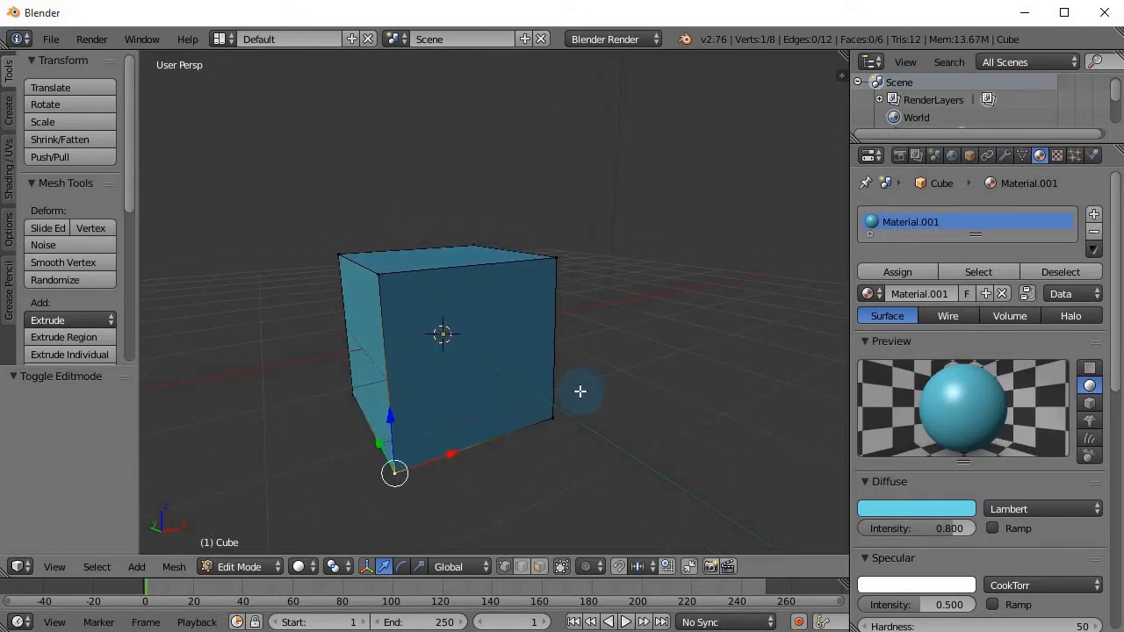
right_click(555, 260)
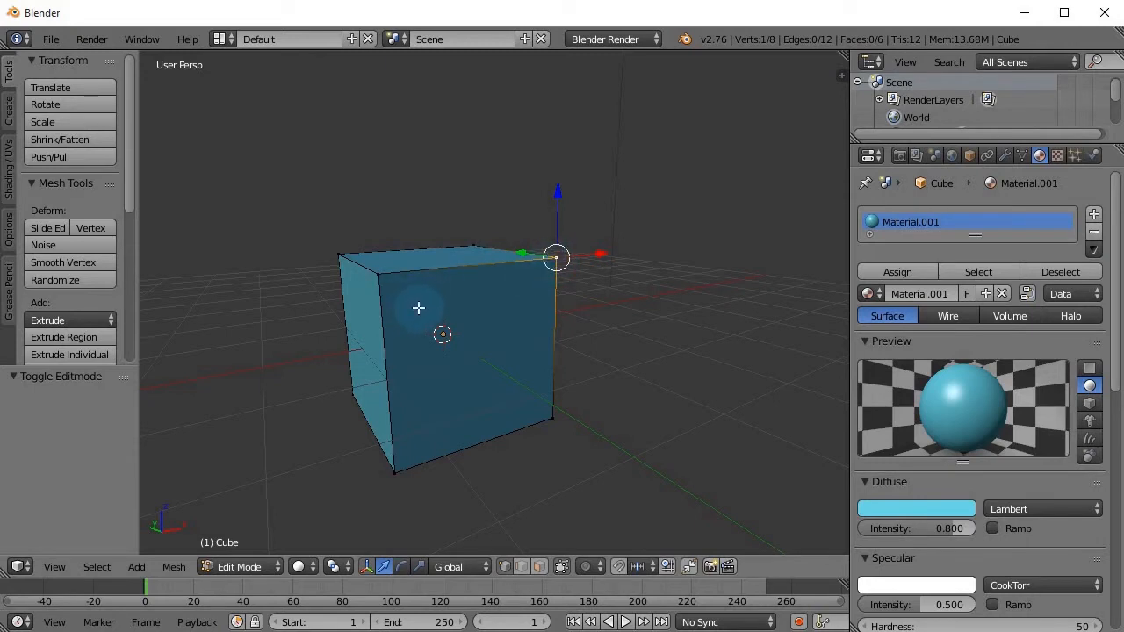
right_click(382, 273, "shift")
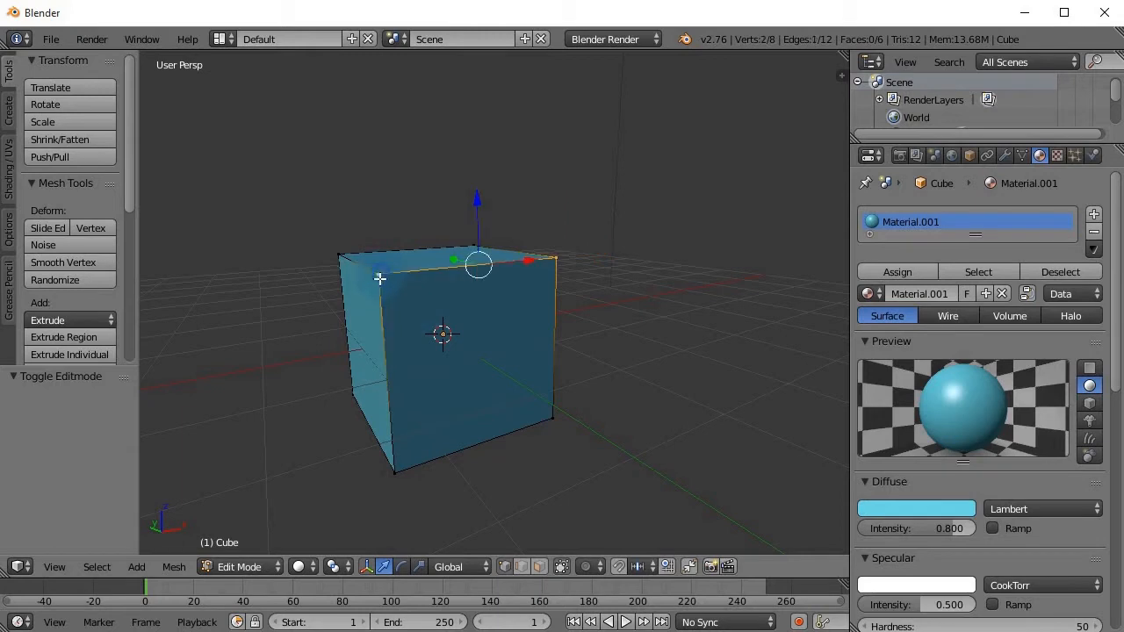
right_click(399, 468, "shift")
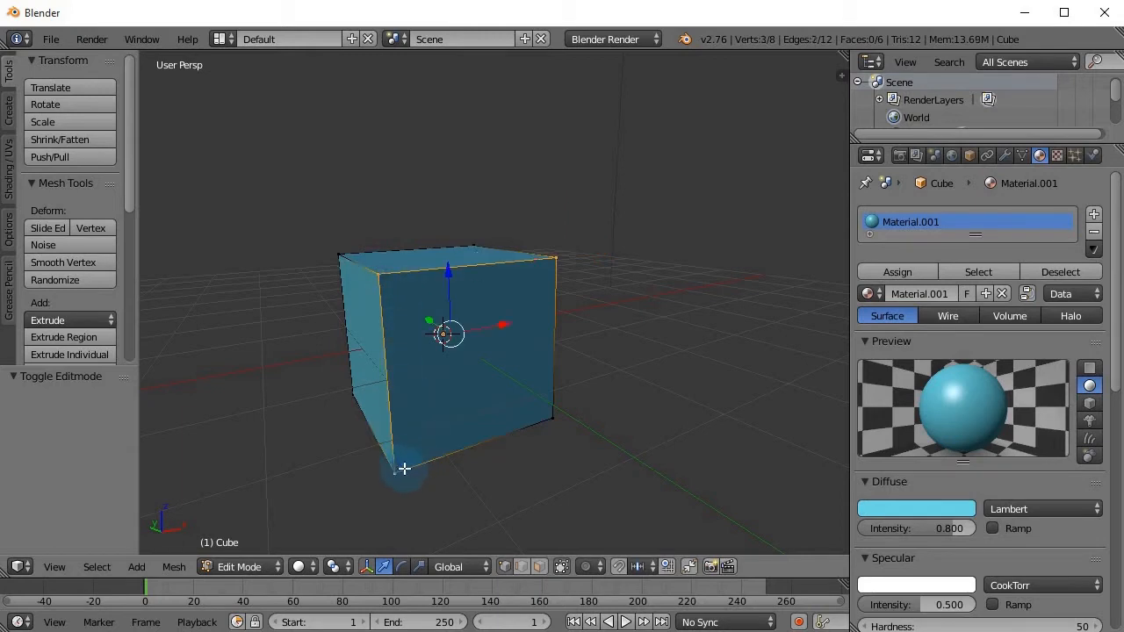
right_click(552, 414, "shift")
middle_click_drag(524, 345, 519, 251)
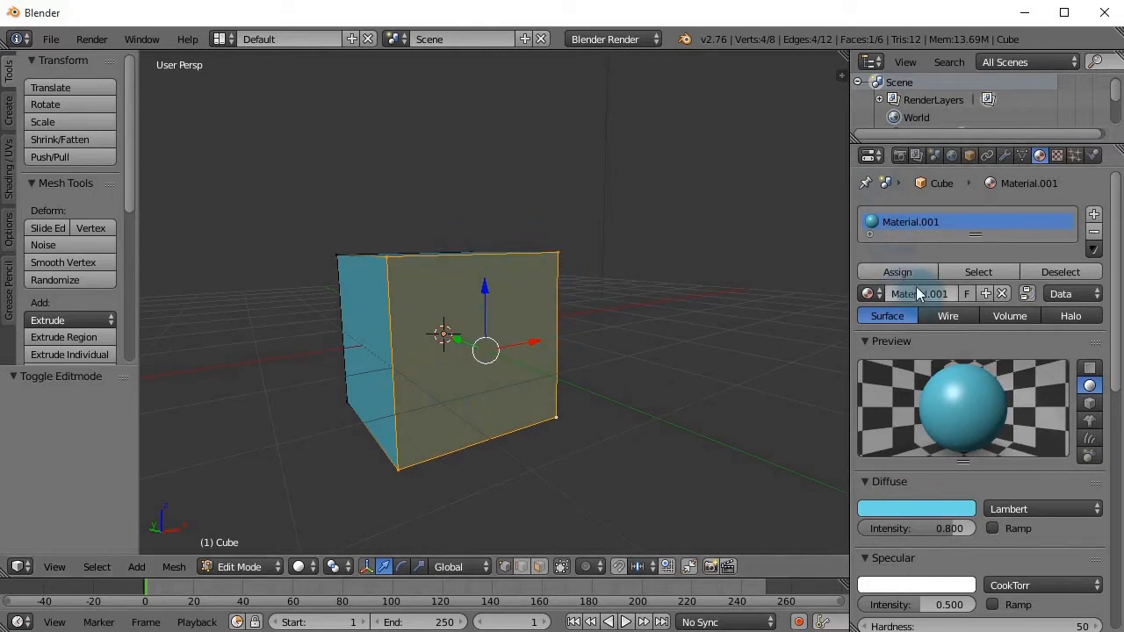
- Add a second material slot with a new red diffuse material and assign it to the selected side face
left_click(1094, 215)
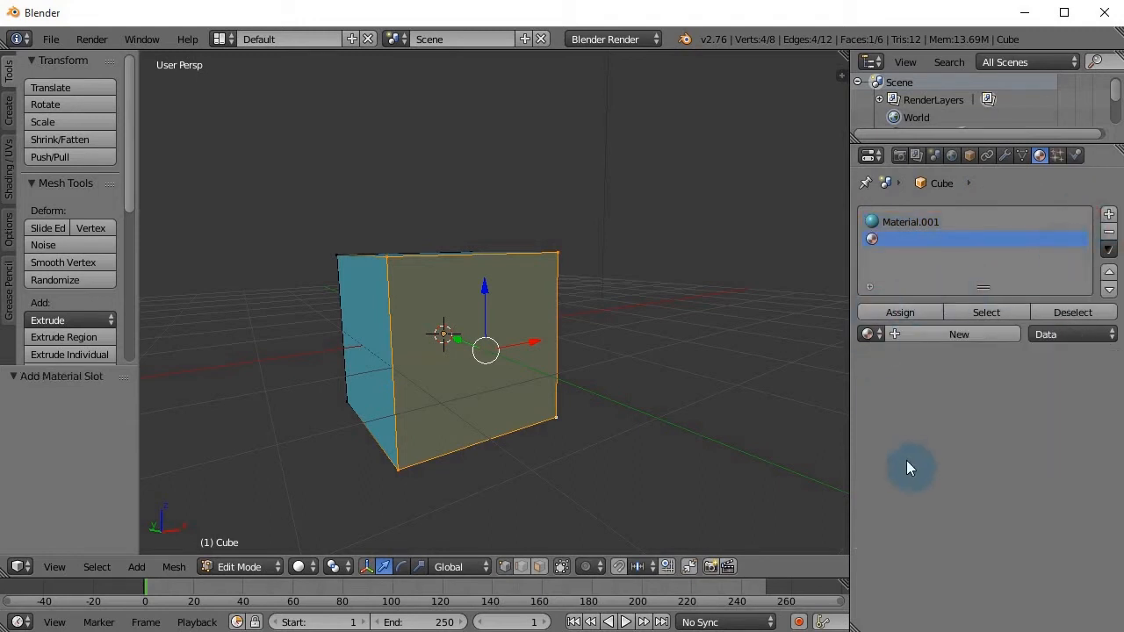
left_click(946, 334)
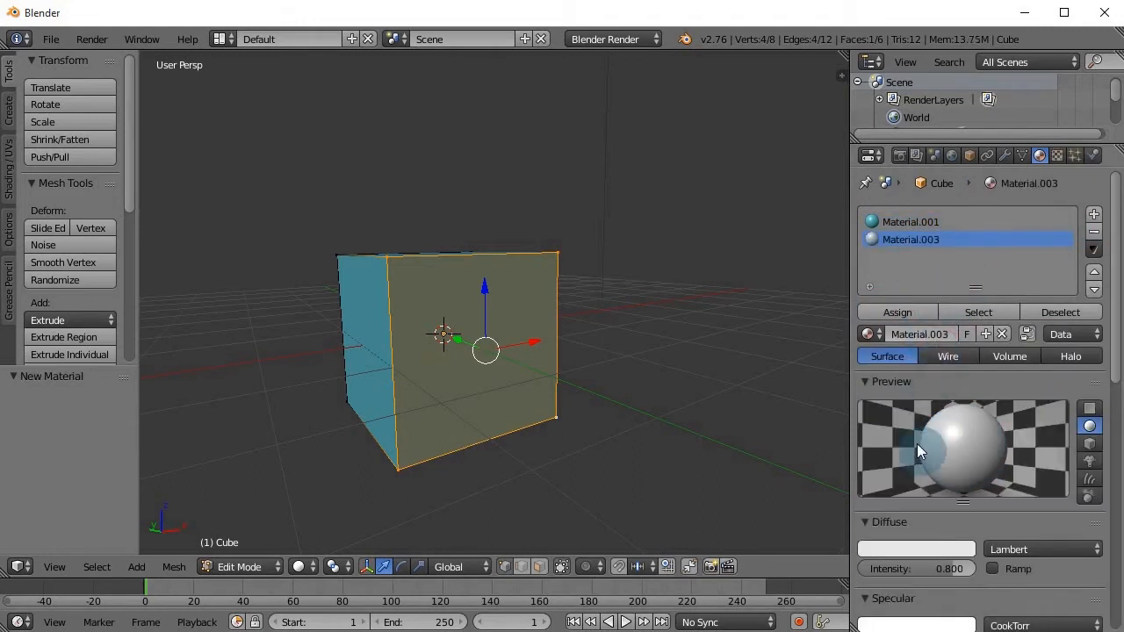
left_click(922, 547)
left_click_drag(872, 393, 889, 344)
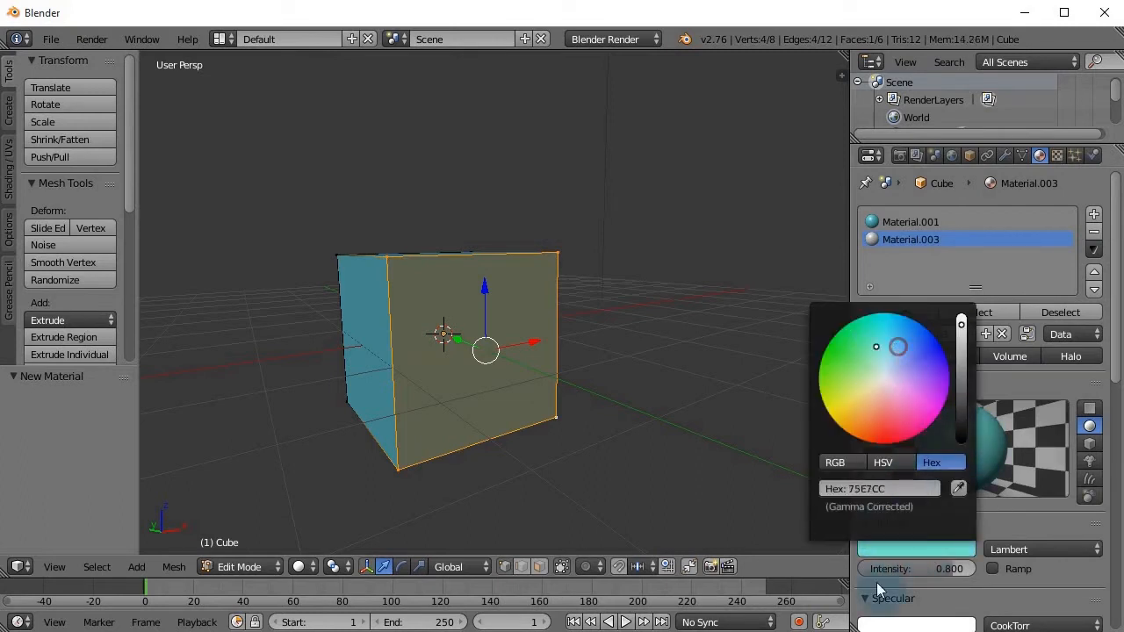
left_click(922, 548)
left_click_drag(890, 387, 889, 442)
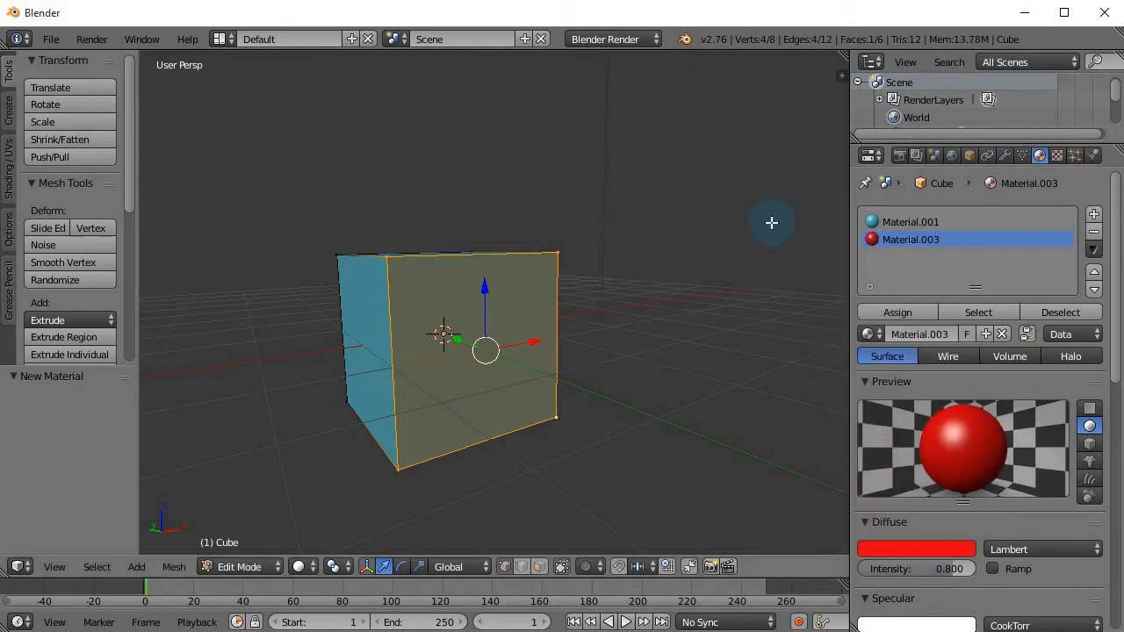
left_click(904, 315)
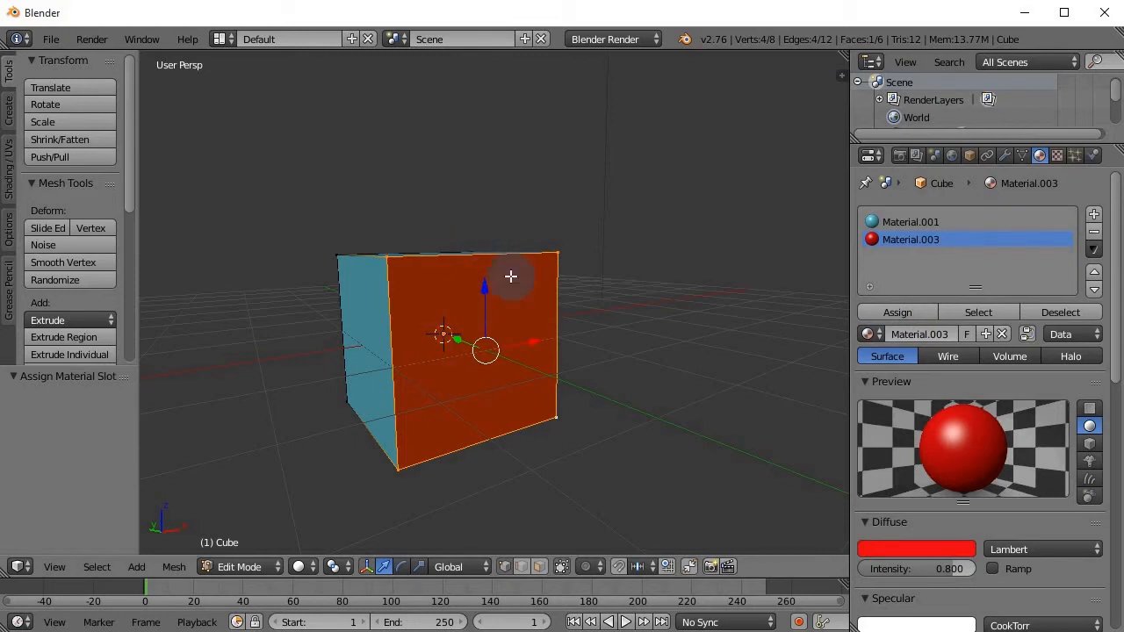
middle_click_drag(459, 324, 495, 323)
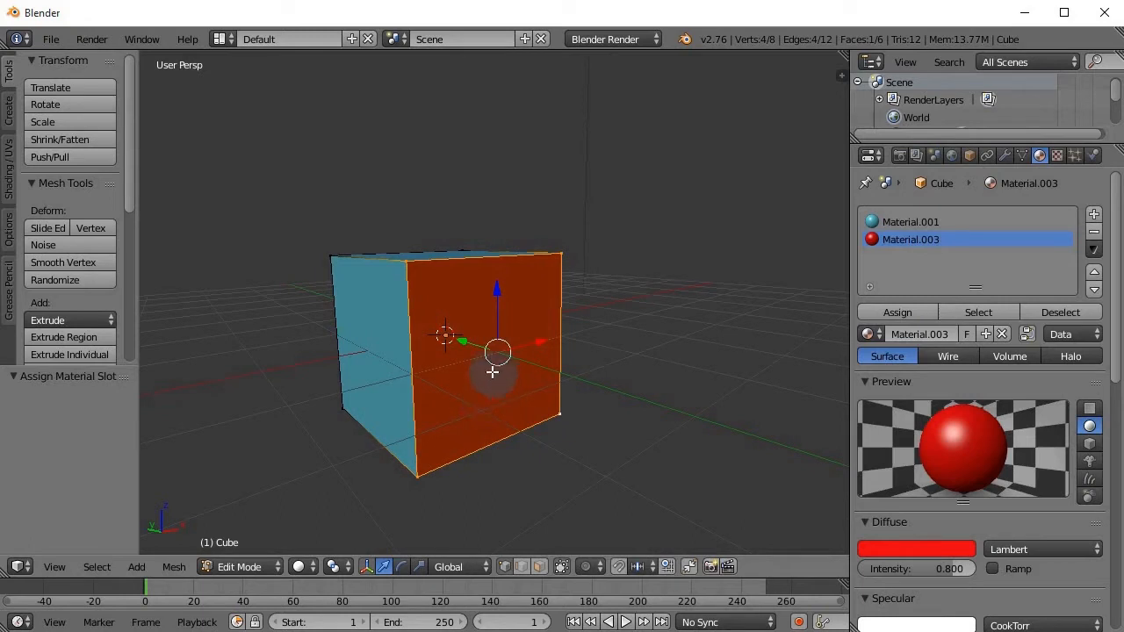
- Clear the vertex selection and, in face select mode, select the blue side face adjoining the red one
key("a")
middle_click_drag(494, 369, 507, 302)
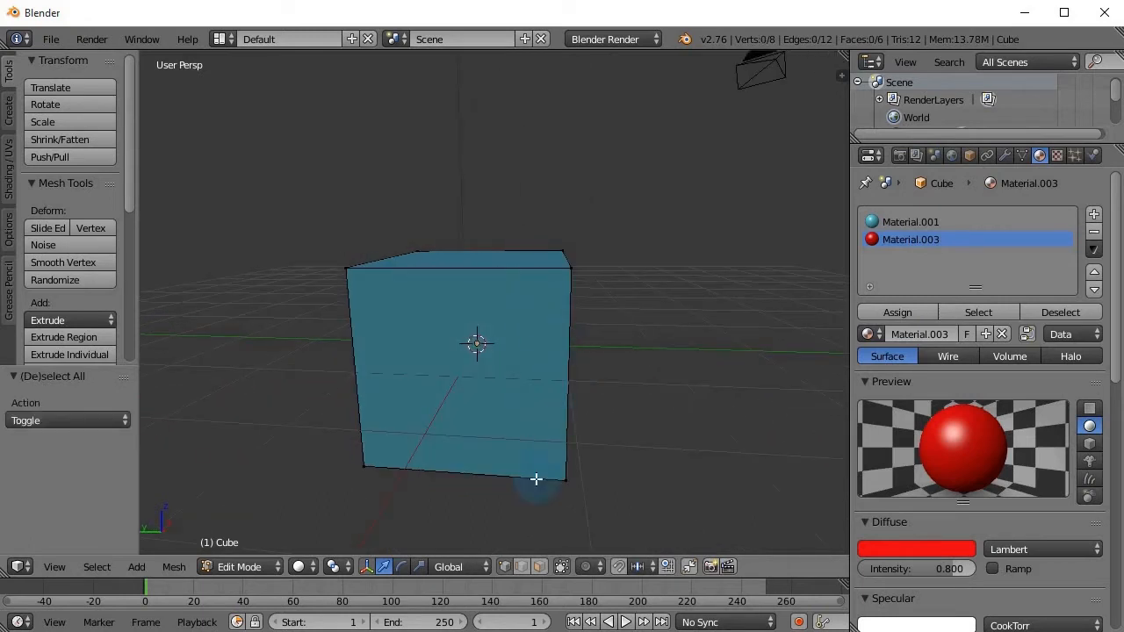
middle_click_drag(527, 475, 522, 551)
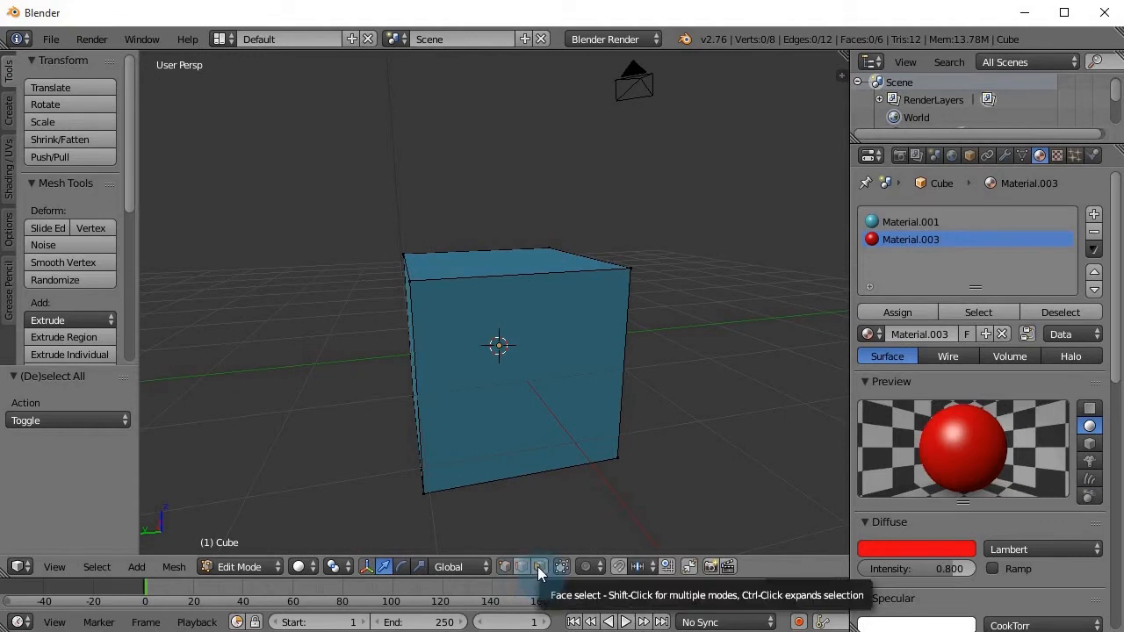
left_click(539, 568)
middle_click_drag(510, 341, 579, 313)
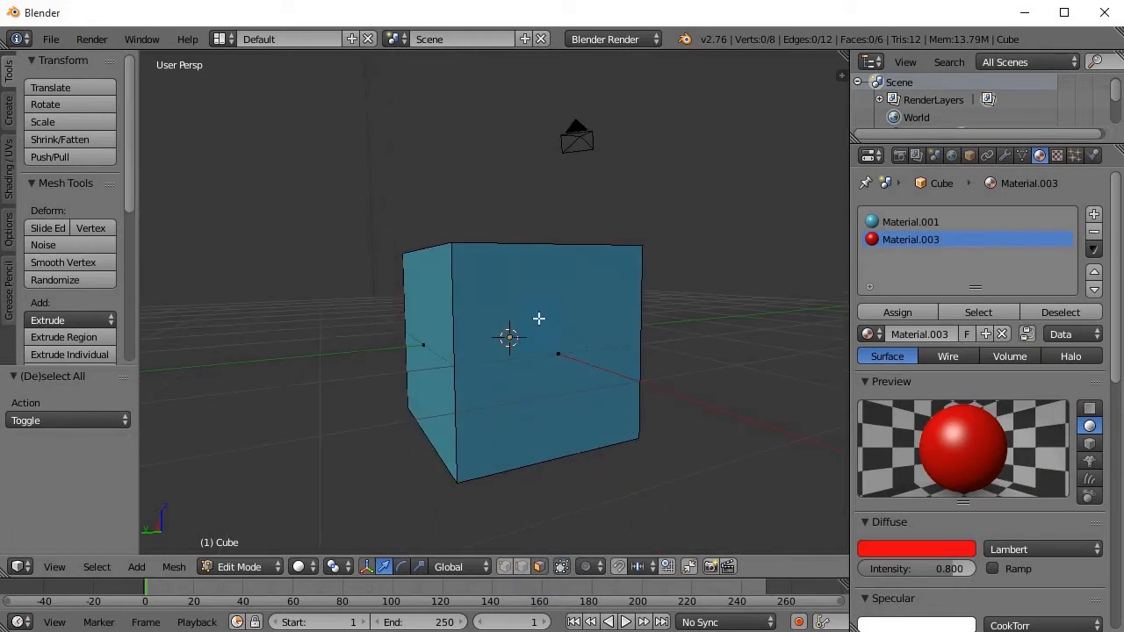
right_click(557, 353)
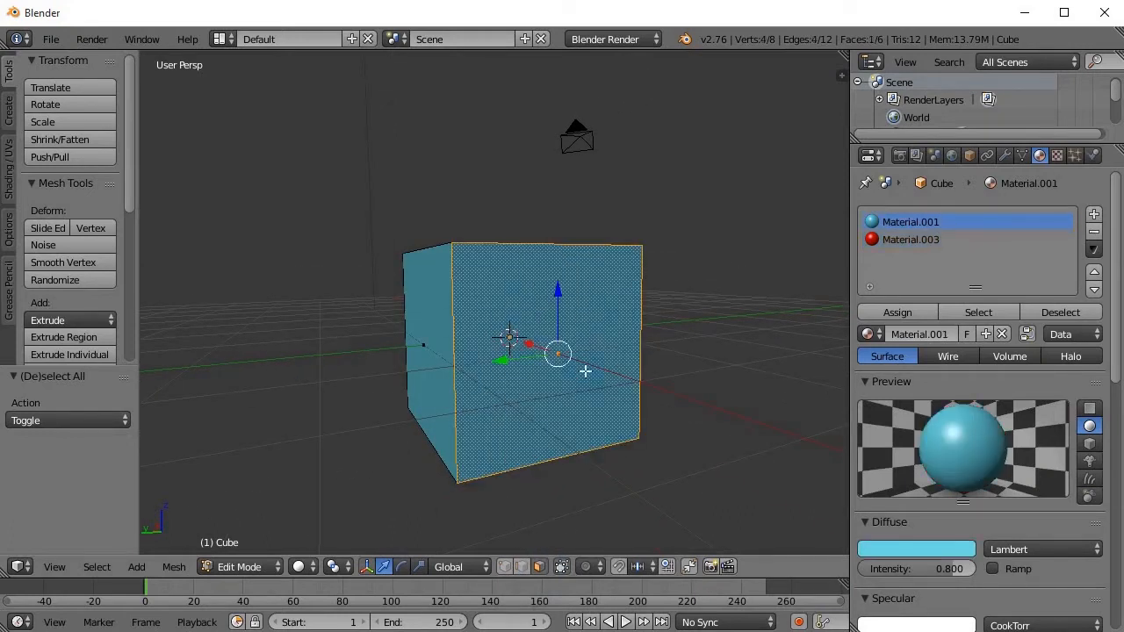
right_click(424, 331)
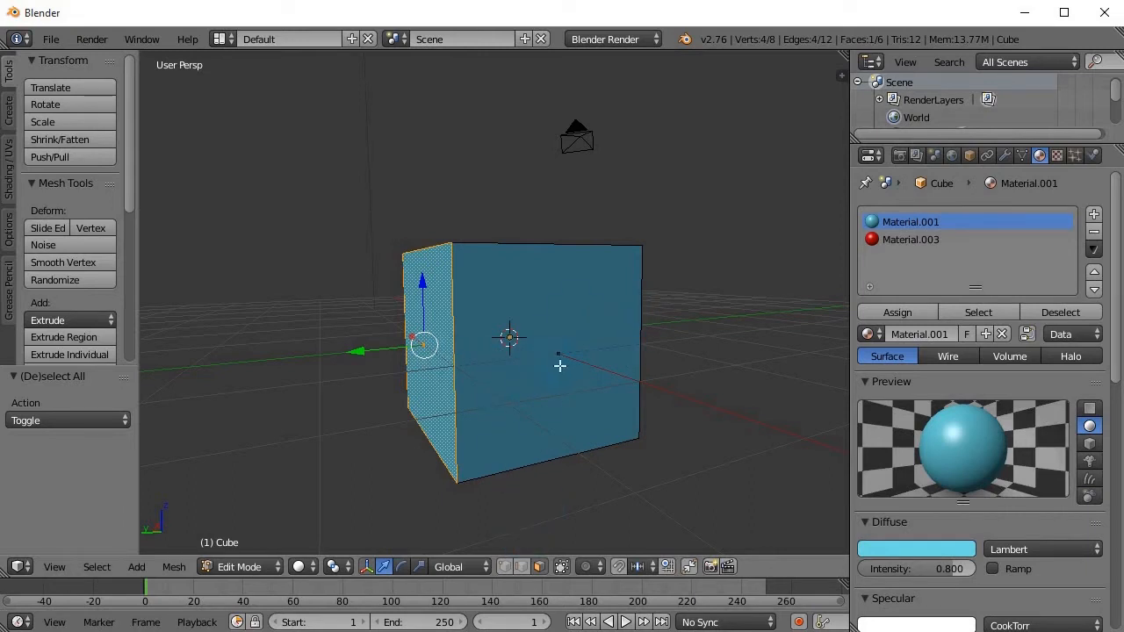
middle_click_drag(579, 373, 416, 381)
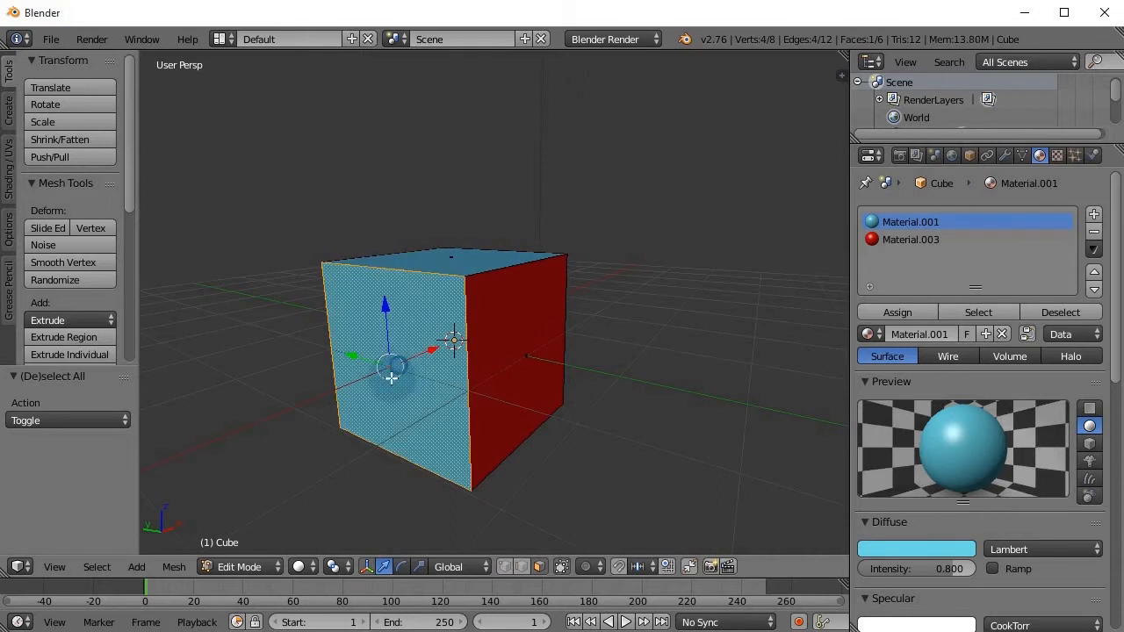
- Add a third material slot with a new yellow diffuse material and assign it to the selected side face
left_click(1094, 216)
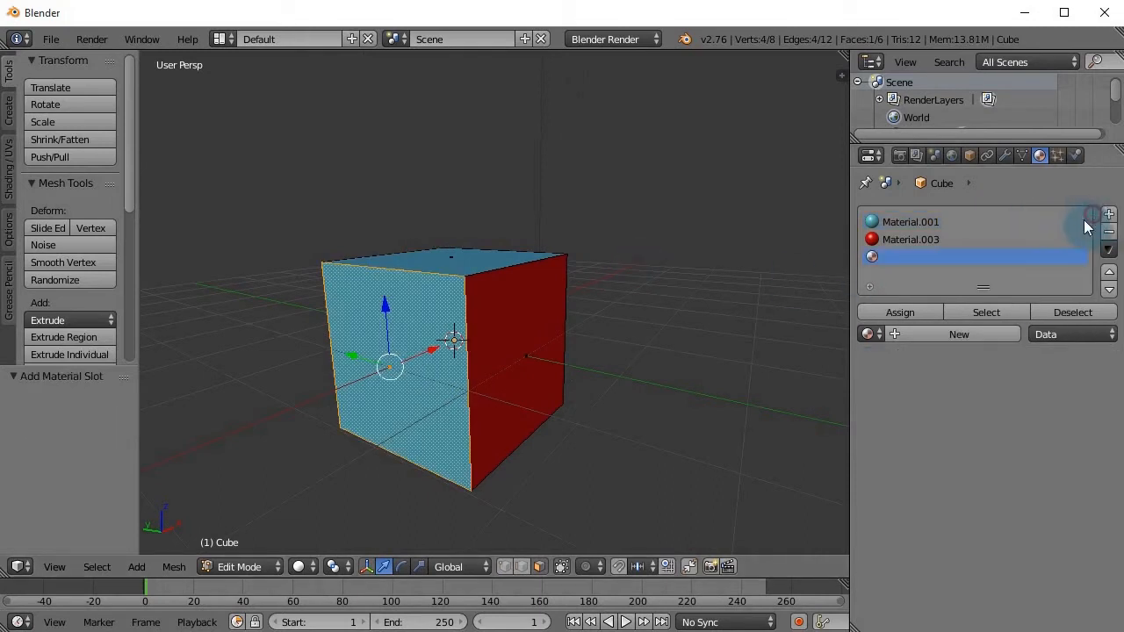
left_click(959, 335)
left_click(922, 551)
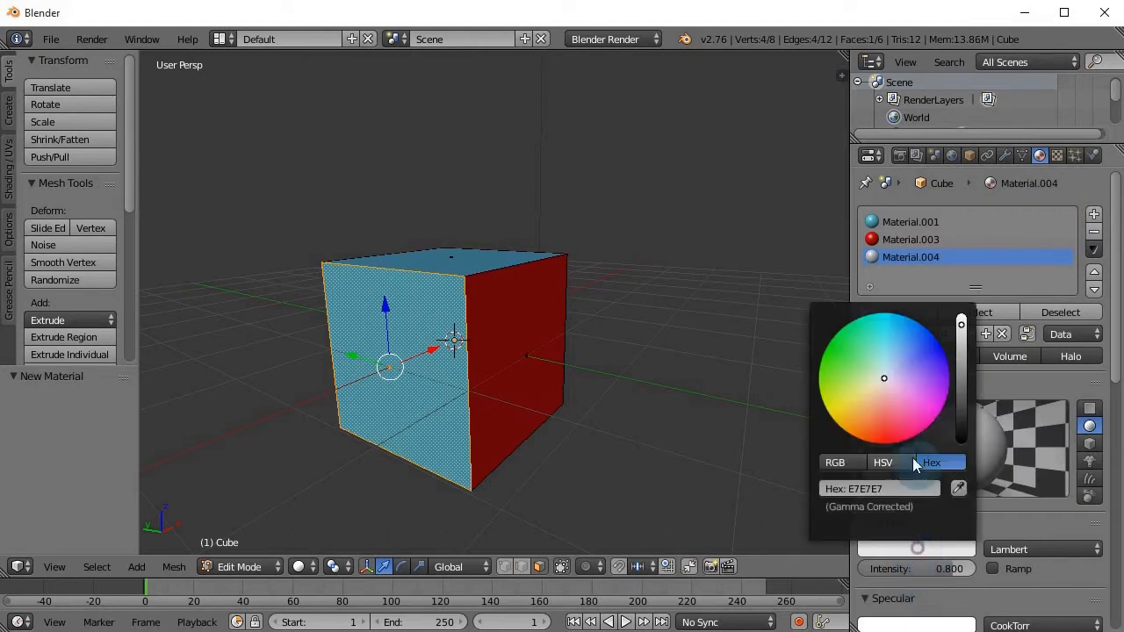
left_click_drag(865, 403, 839, 423)
mouse_move(837, 421)
left_mouse_down()
mouse_move(829, 417)
mouse_move(826, 444)
left_mouse_up()
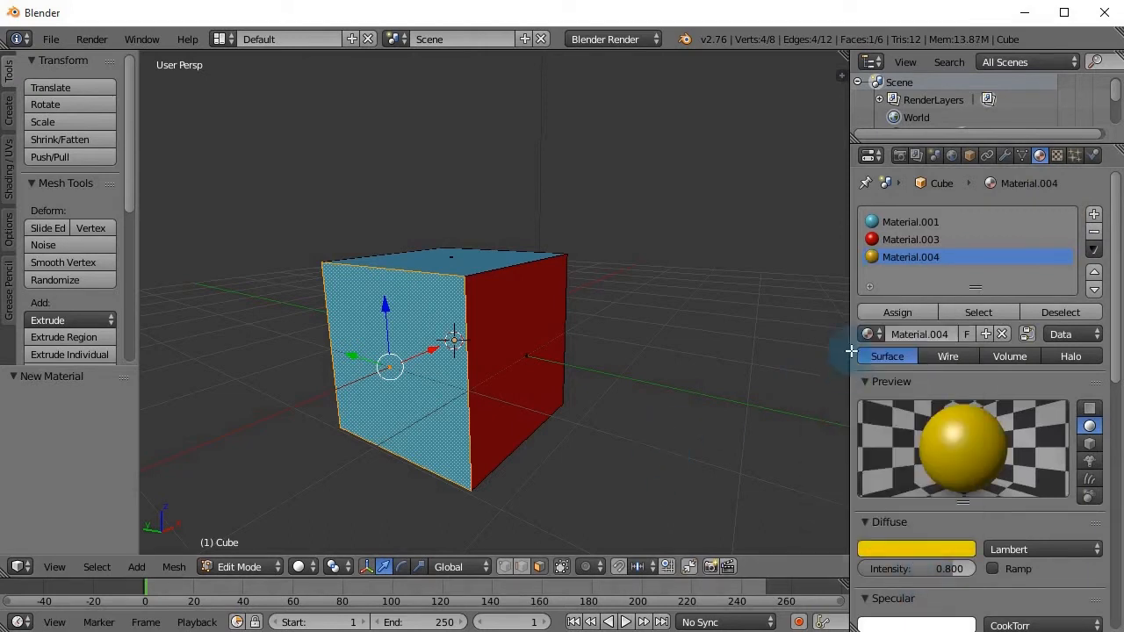
left_click(897, 312)
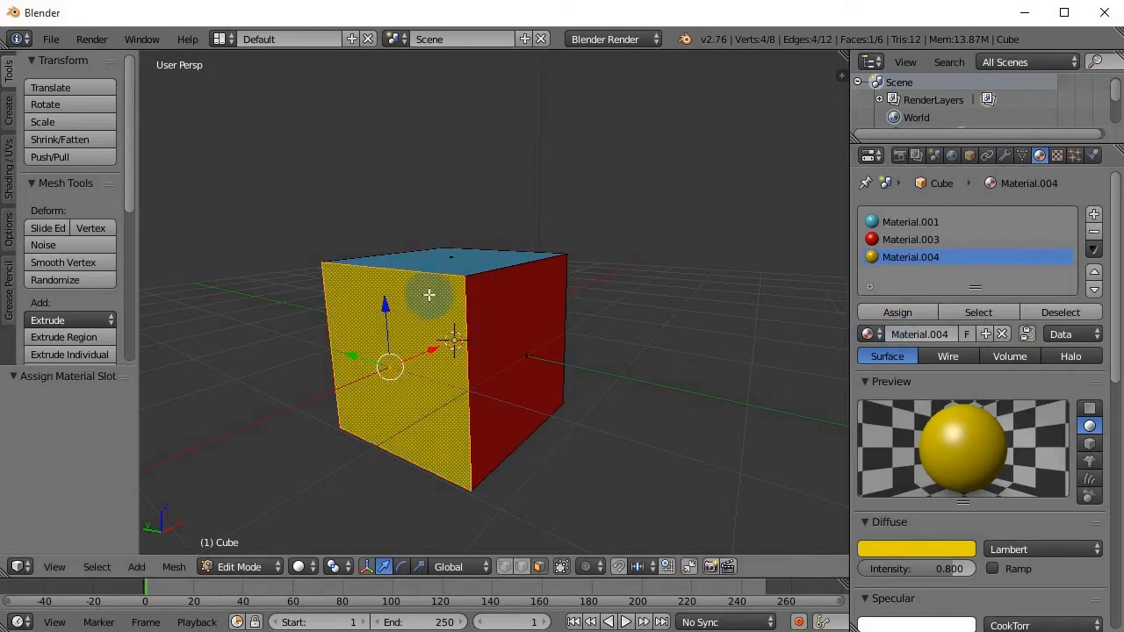
- Select the cube's top face and assign it a new purple diffuse material in a fourth material slot
middle_click_drag(407, 307, 427, 276)
right_click(437, 263)
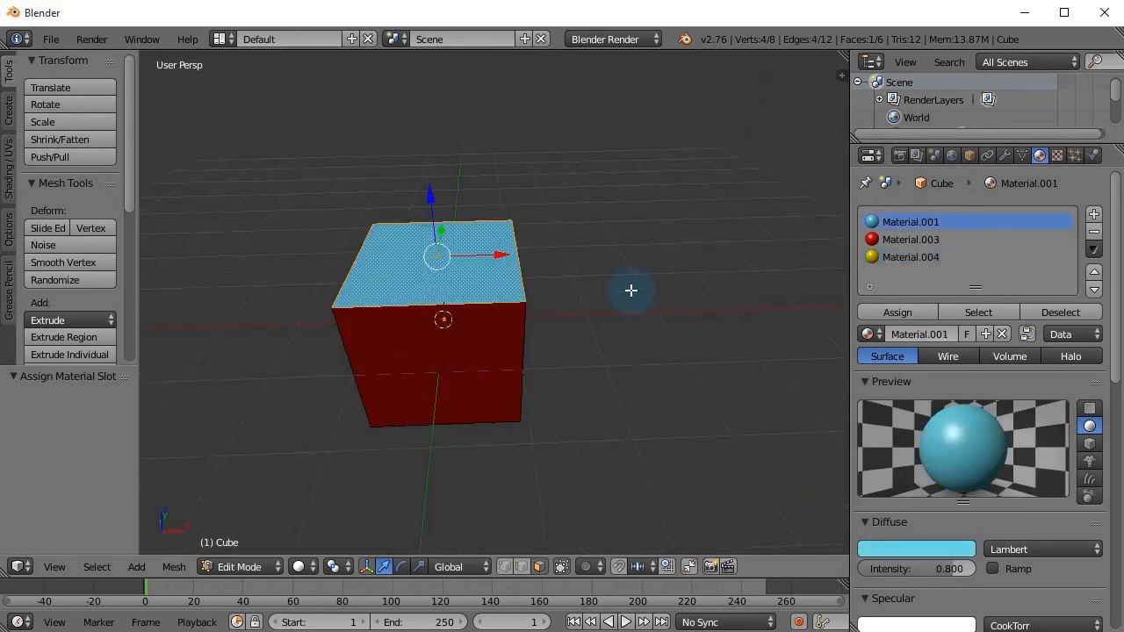
left_click(1095, 215)
left_click(935, 334)
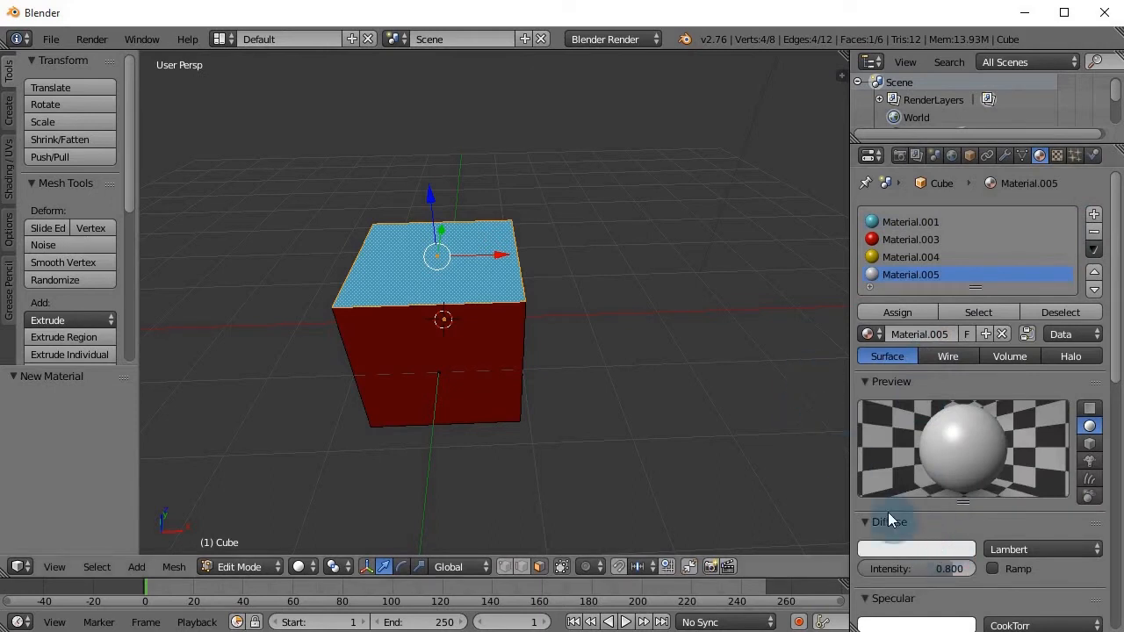
left_click(916, 550)
mouse_move(921, 396)
left_mouse_down()
mouse_move(913, 390)
mouse_move(939, 393)
left_mouse_up()
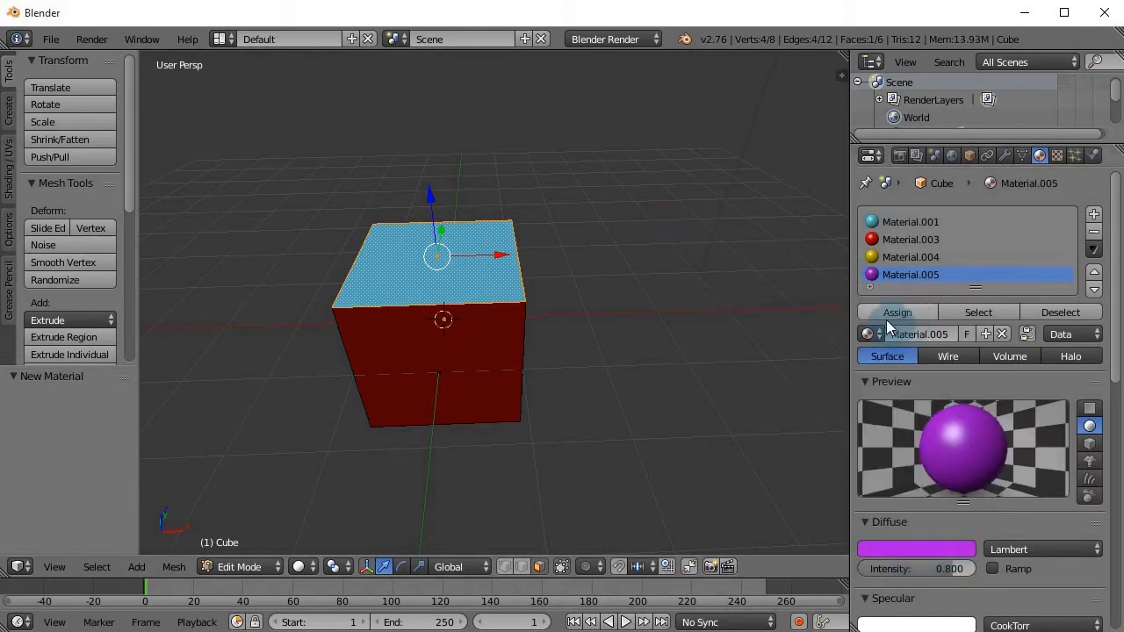
left_click(892, 314)
- Select the side face opposite the yellow one and assign it a new dark blue diffuse material in a fifth slot
middle_click_drag(641, 357, 517, 328)
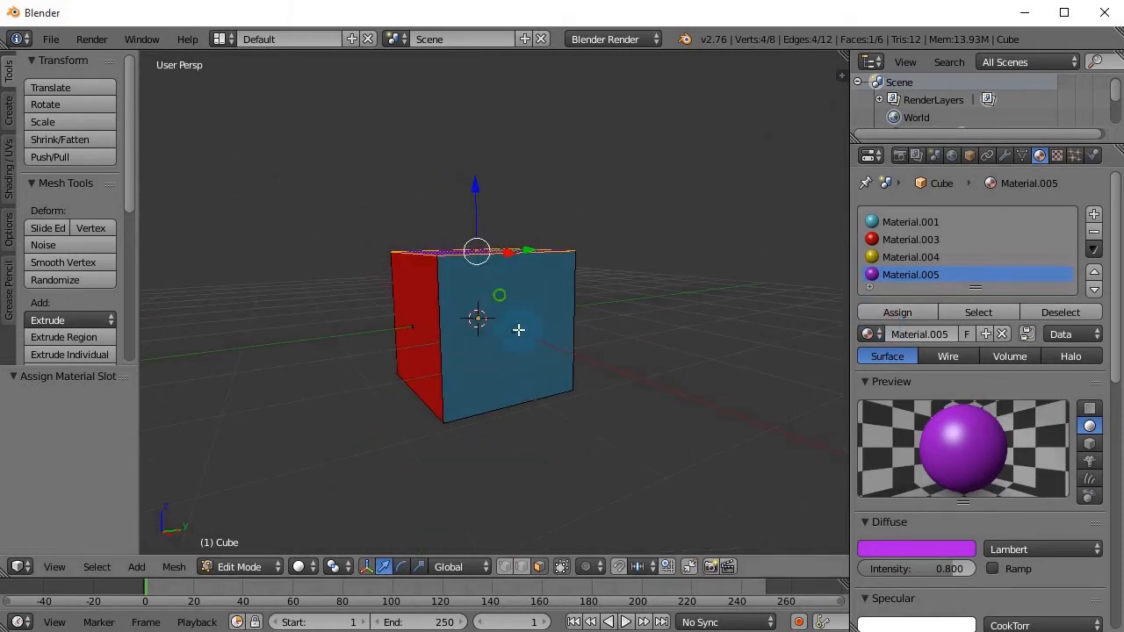
right_click(515, 328)
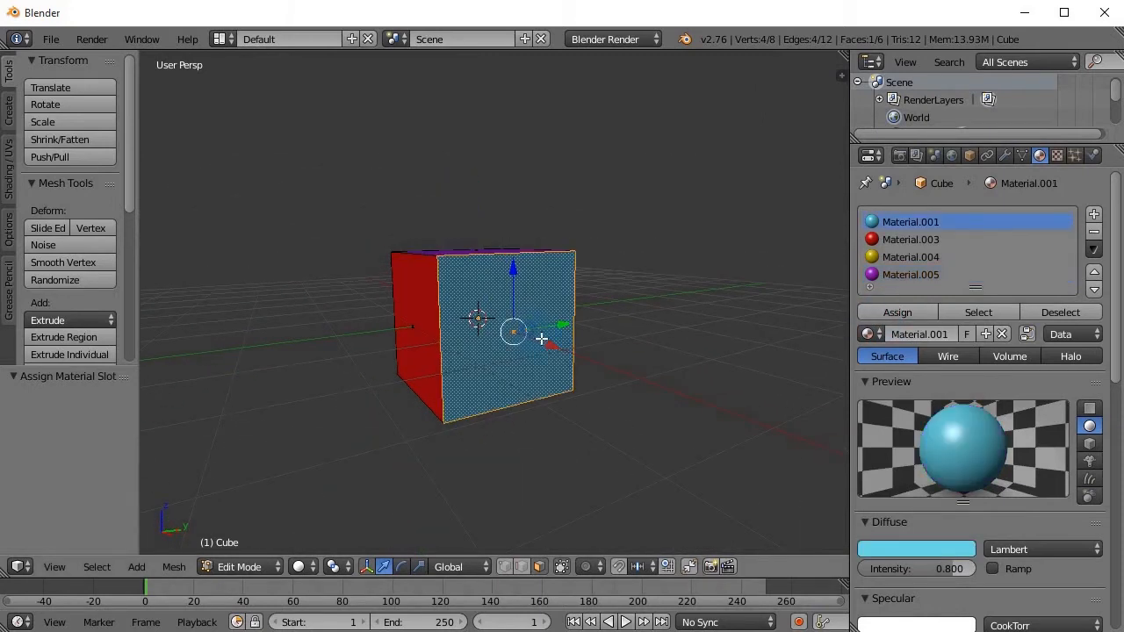
left_click(1092, 216)
left_click(958, 347)
left_click(932, 565)
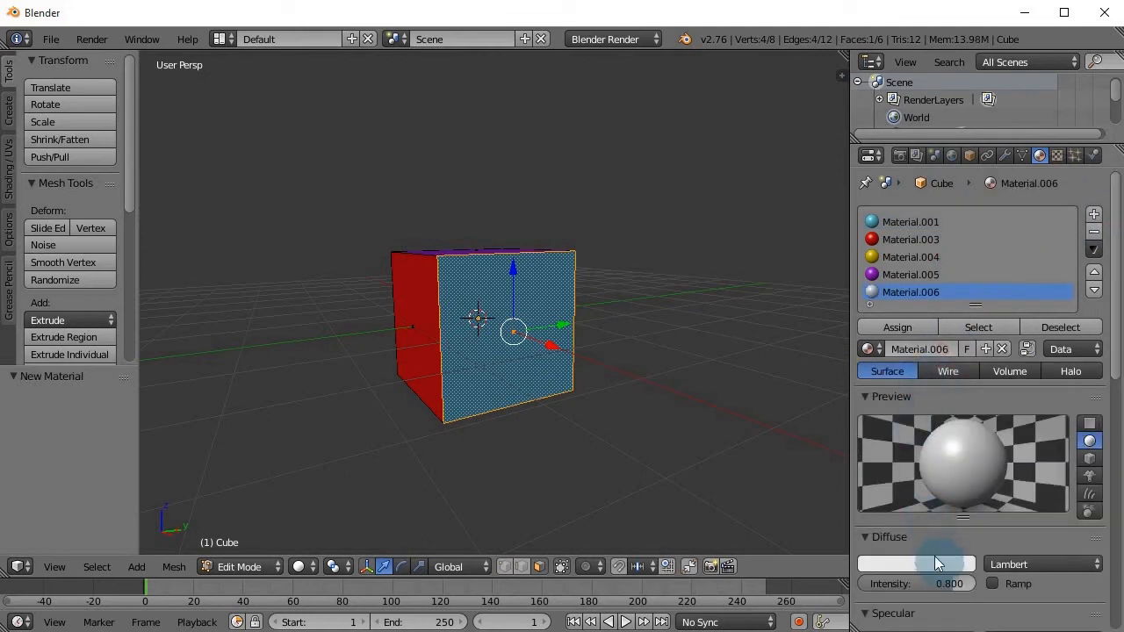
left_click_drag(902, 400, 918, 339)
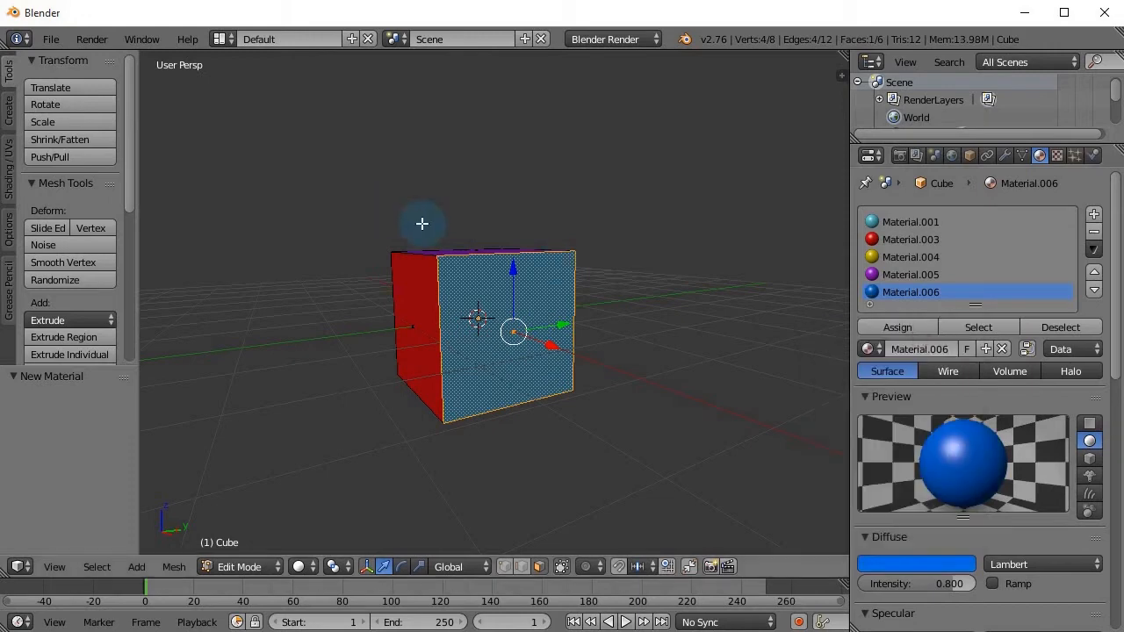
left_click(869, 326)
- Rename the light blue material in the first slot as lightblue
middle_click_drag(551, 360, 575, 385)
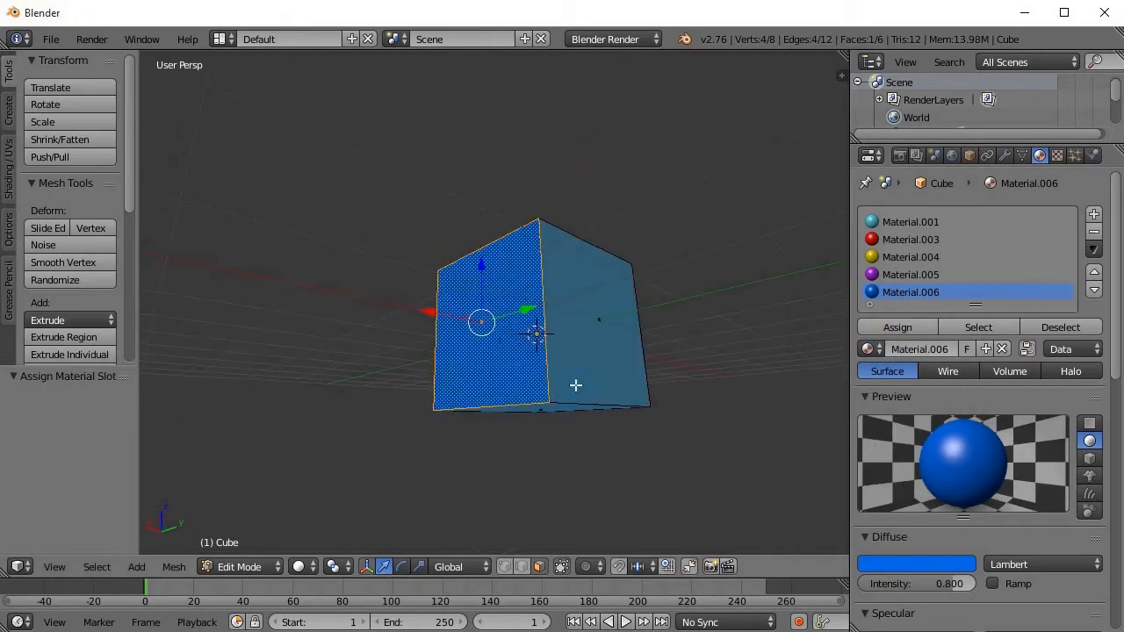
left_click(904, 222)
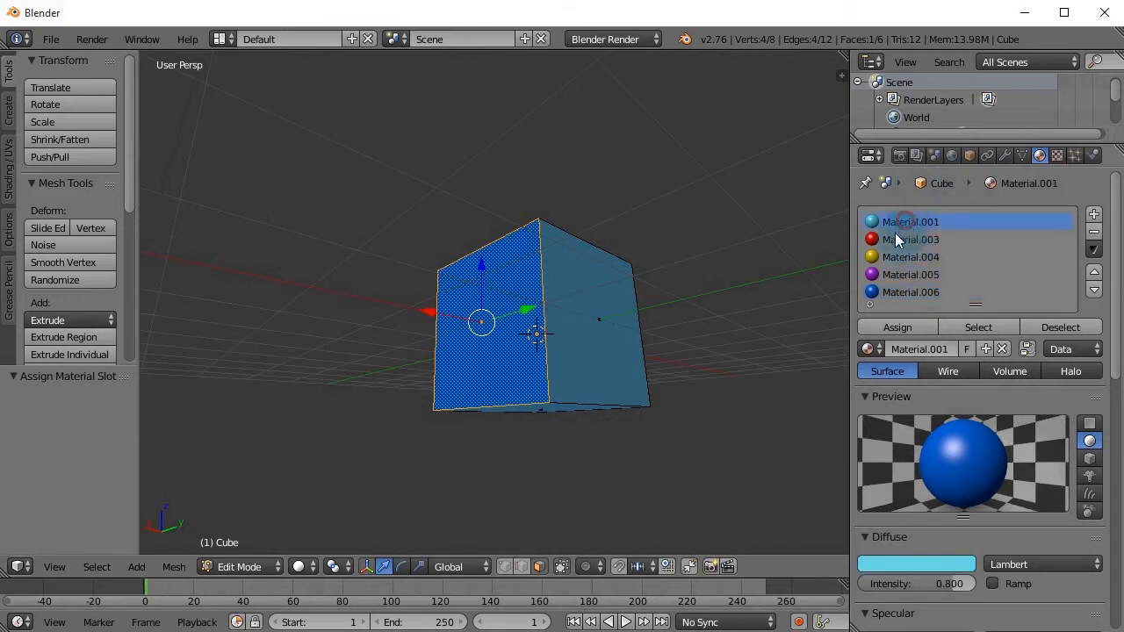
left_click(912, 239)
left_click(907, 274)
left_click(901, 225)
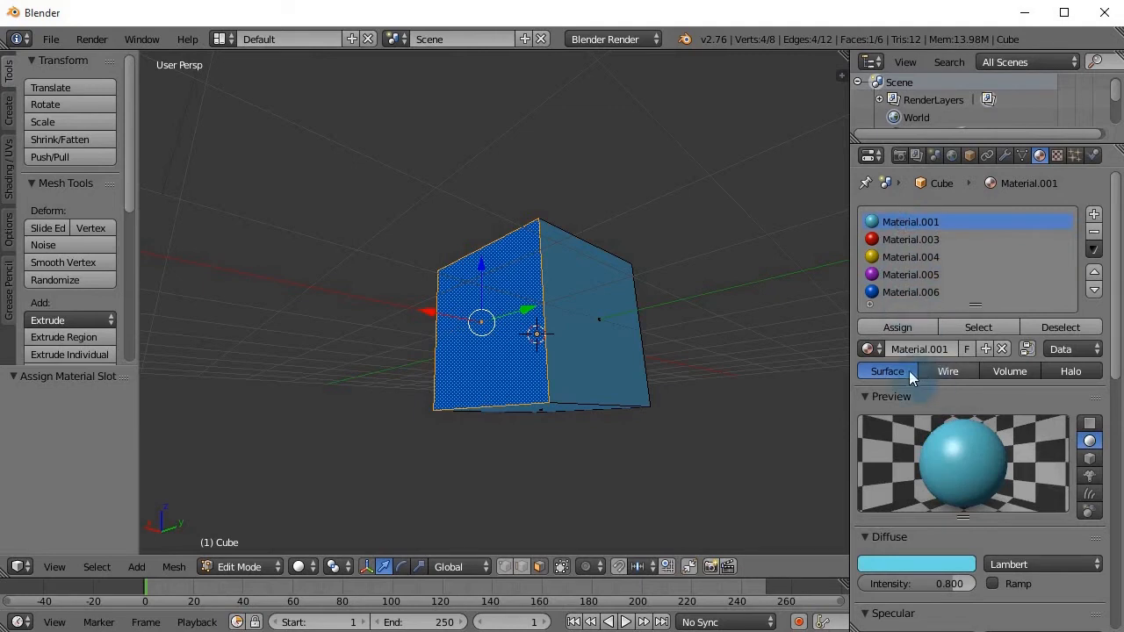
left_click(911, 350)
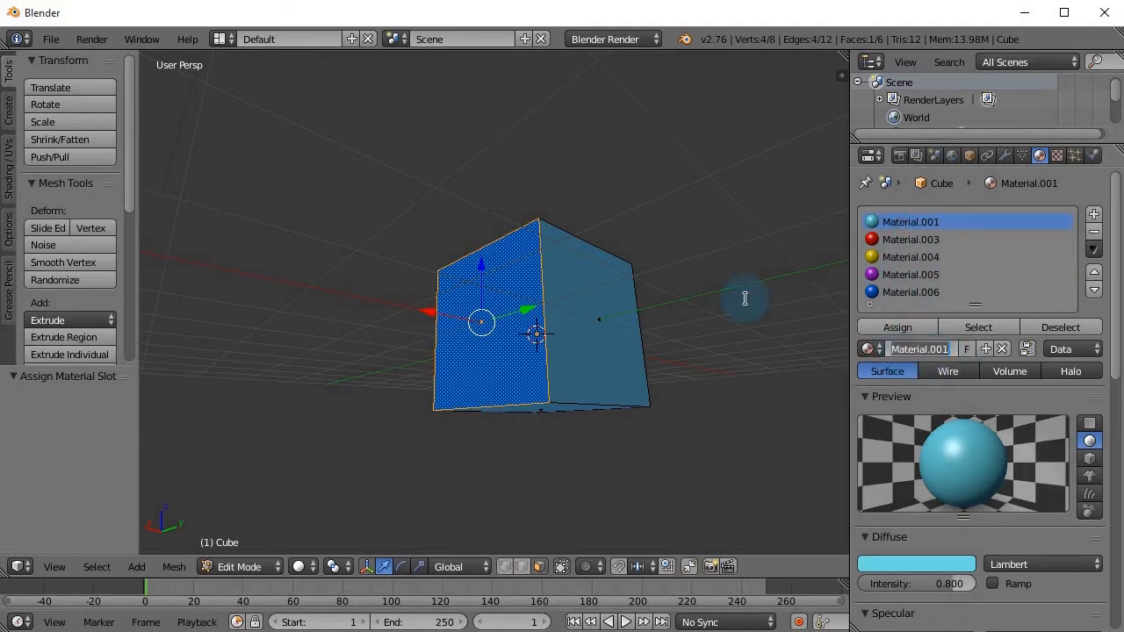
key("Return")
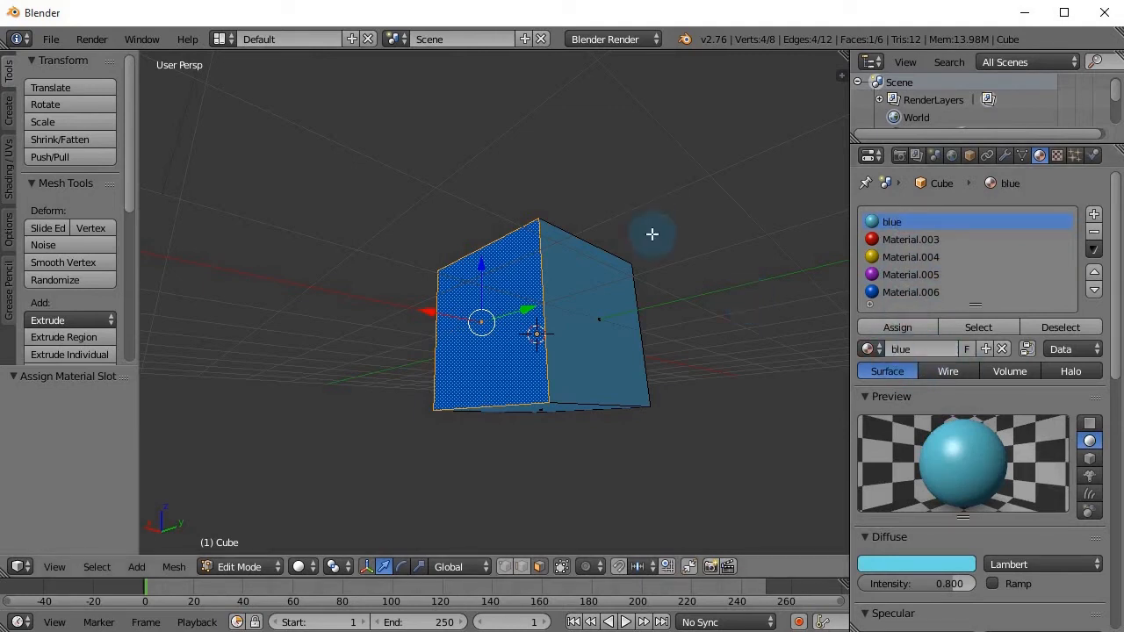
left_click(891, 351)
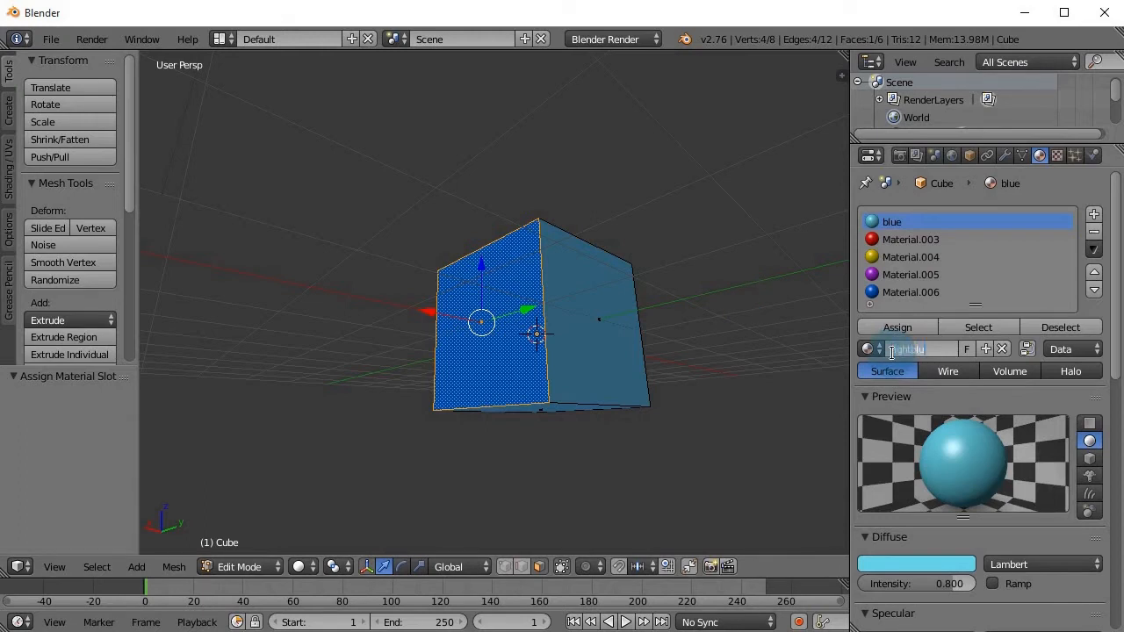
- Rename the red material in the second slot as red and the yellow material in the third slot as yellow
left_click(908, 240)
left_click(906, 351)
type("red")
key("Return")
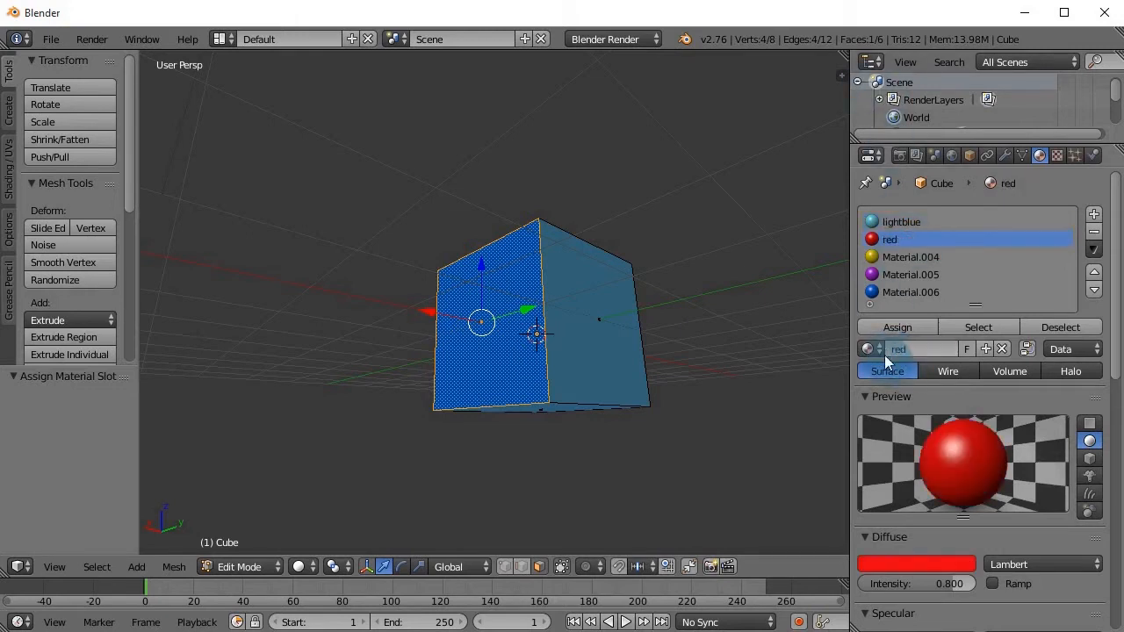
left_click(894, 256)
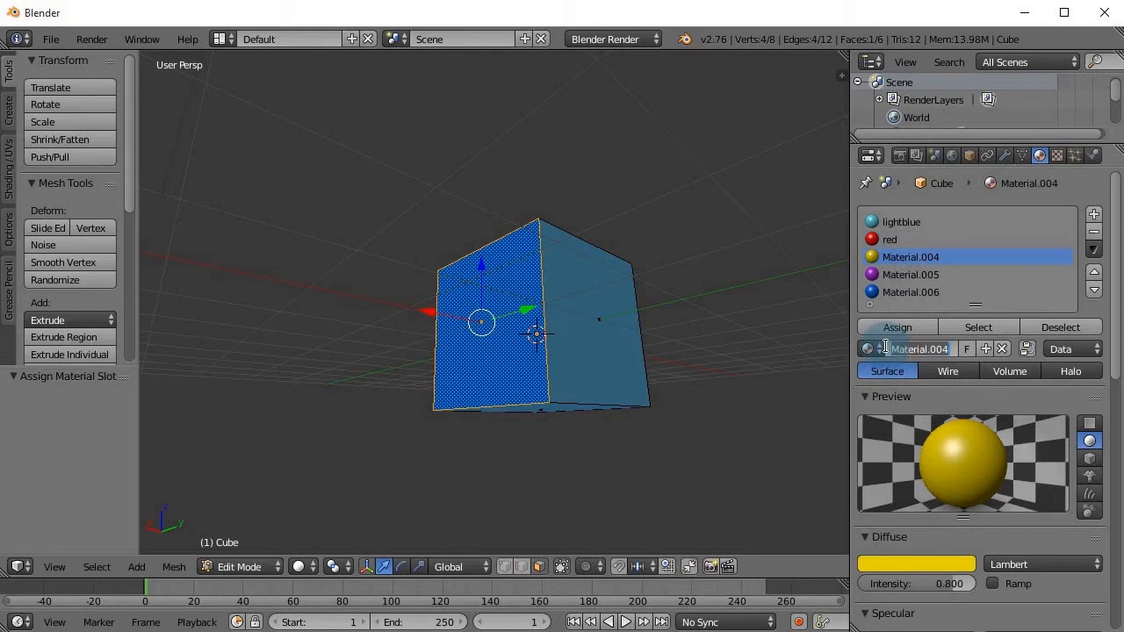
left_click(887, 349)
type("yellow")
key("Return")
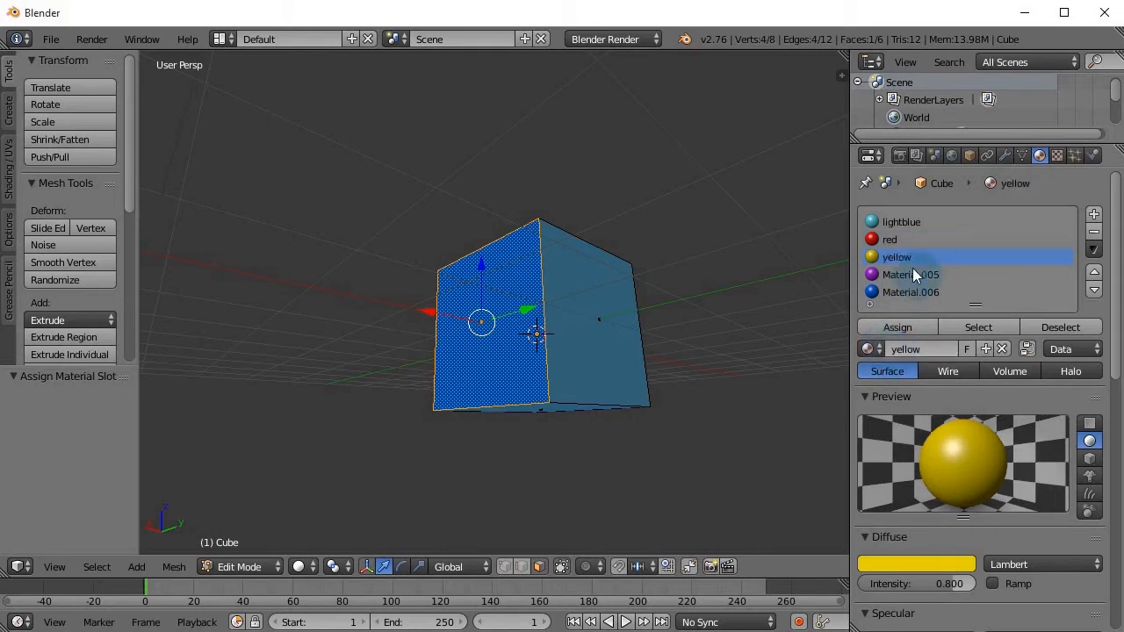
- Rename the purple material in the fourth slot as purple and the dark blue material in the fifth slot as blue
left_click(912, 274)
left_click(882, 349)
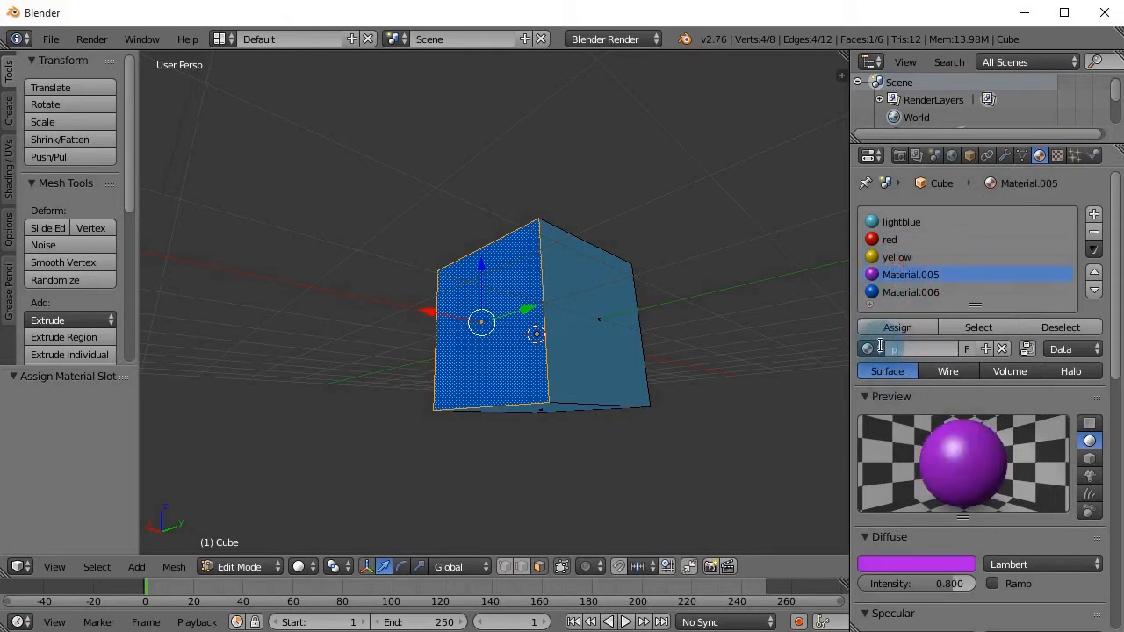
type("purple")
key("Return")
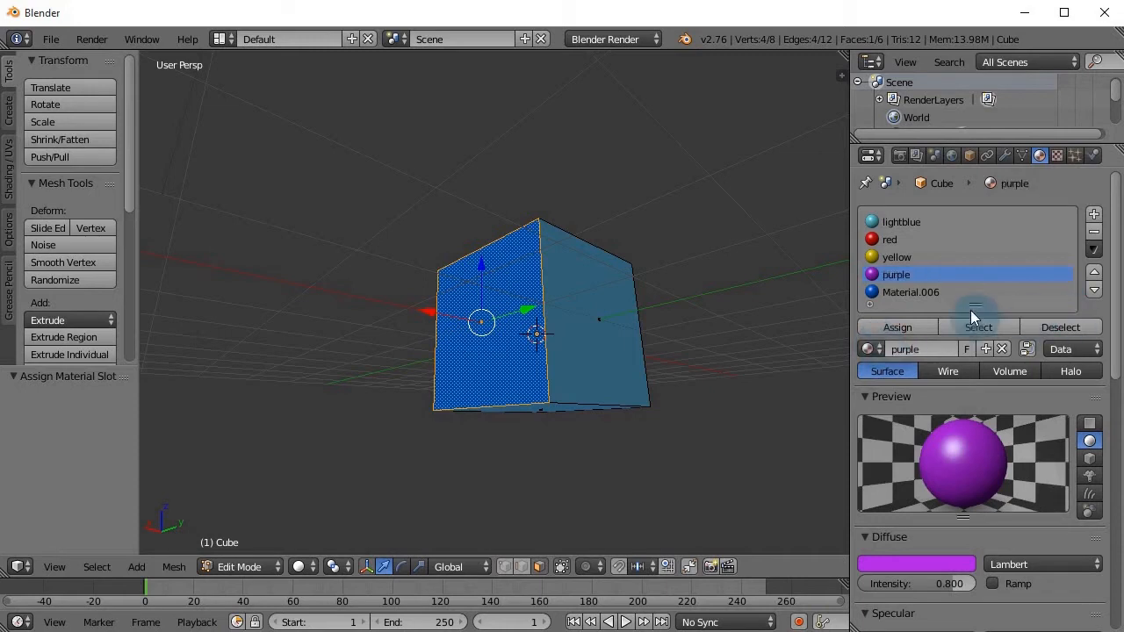
left_click(900, 292)
left_click(891, 348)
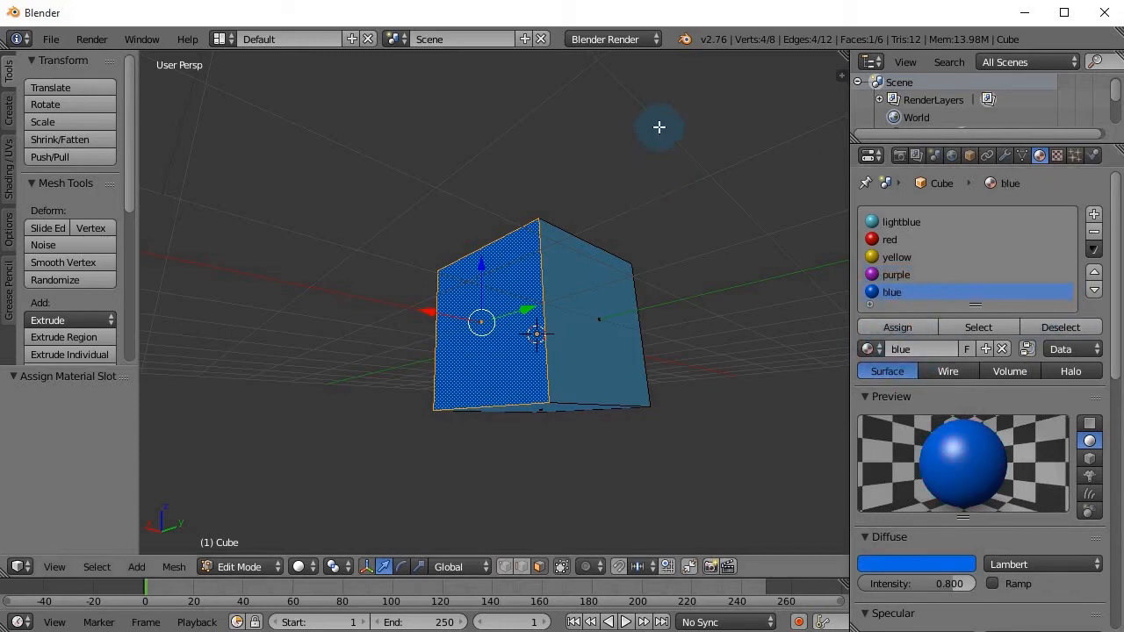
- Inspect the cube's coloured faces from all sides and switch from Edit Mode to Object Mode
middle_click_drag(555, 129, 610, 406)
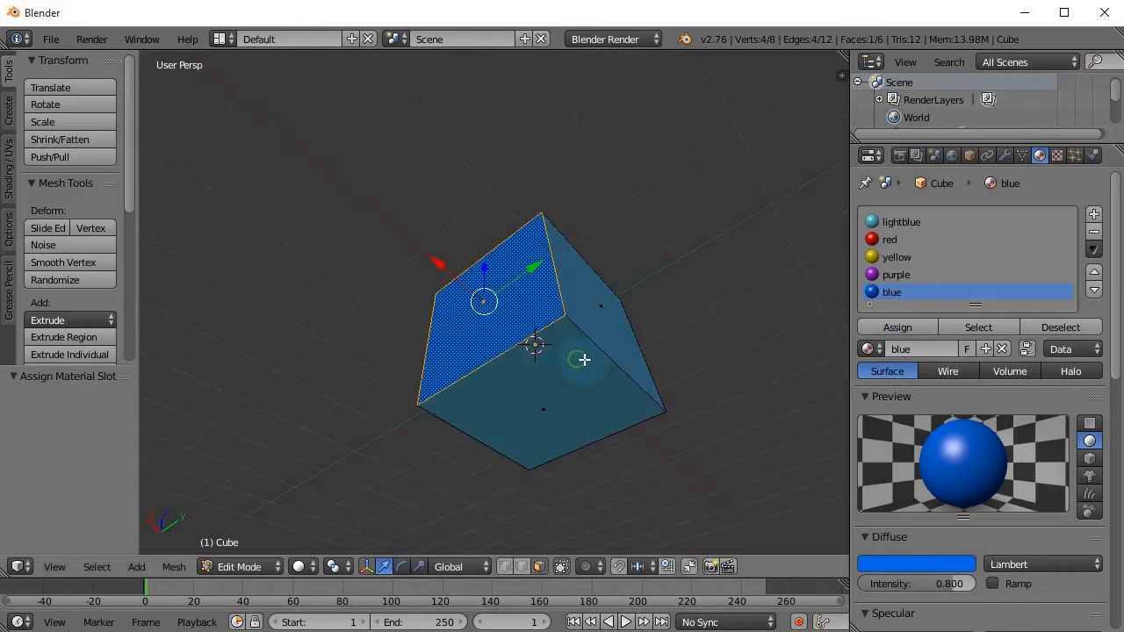
middle_click_drag(577, 359, 554, 321)
middle_click_drag(575, 384, 504, 308)
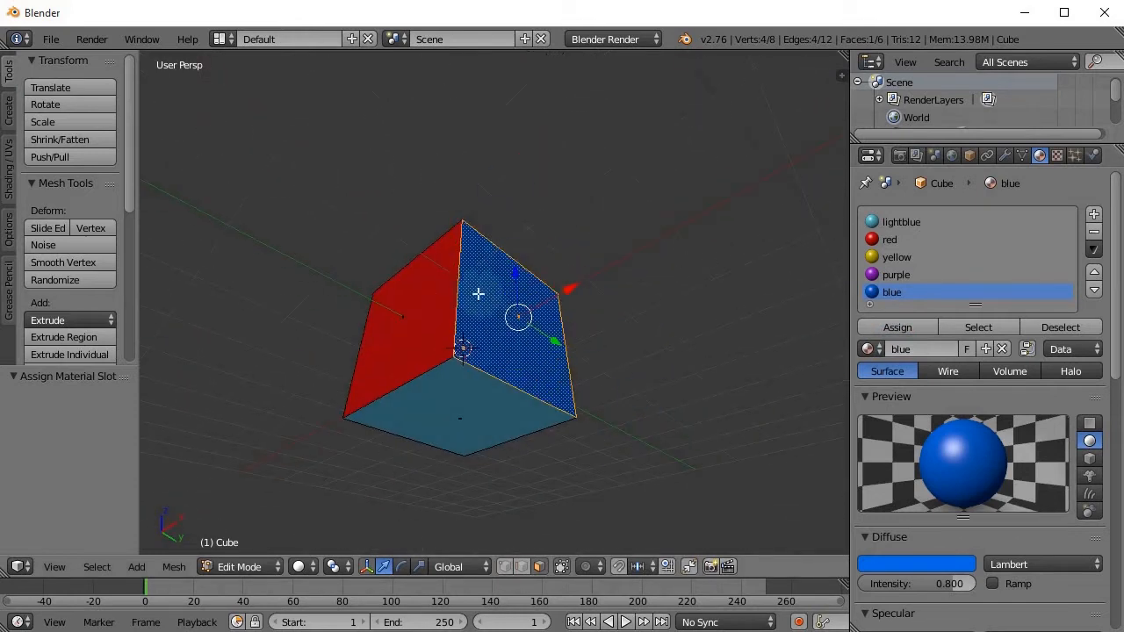
middle_click_drag(550, 344, 555, 228)
middle_click_drag(551, 336, 521, 319)
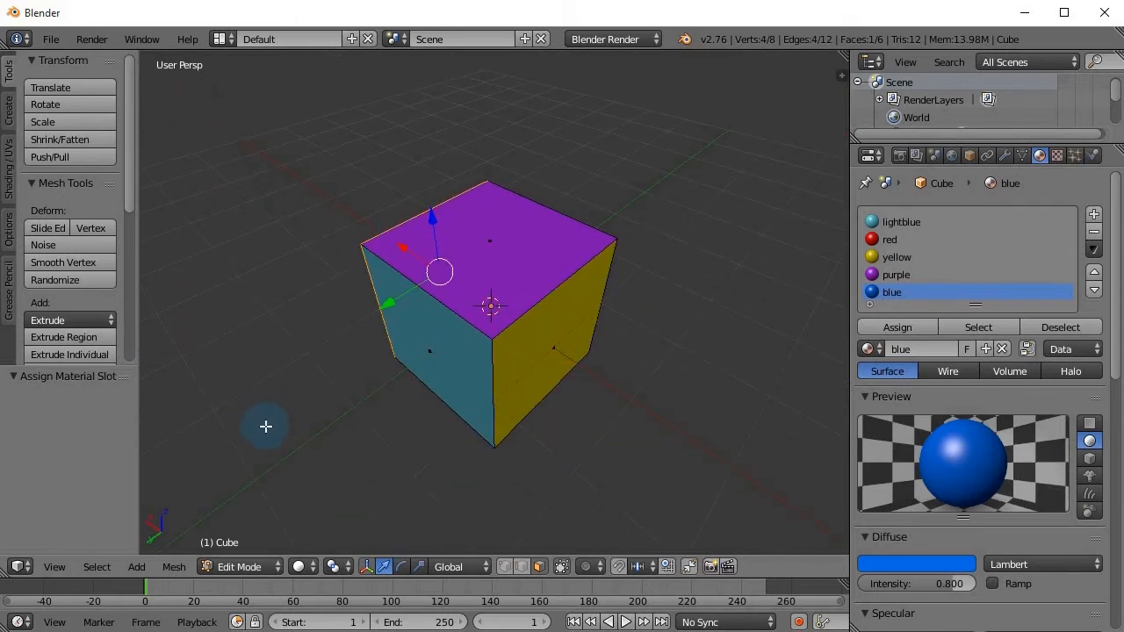
left_click(239, 567)
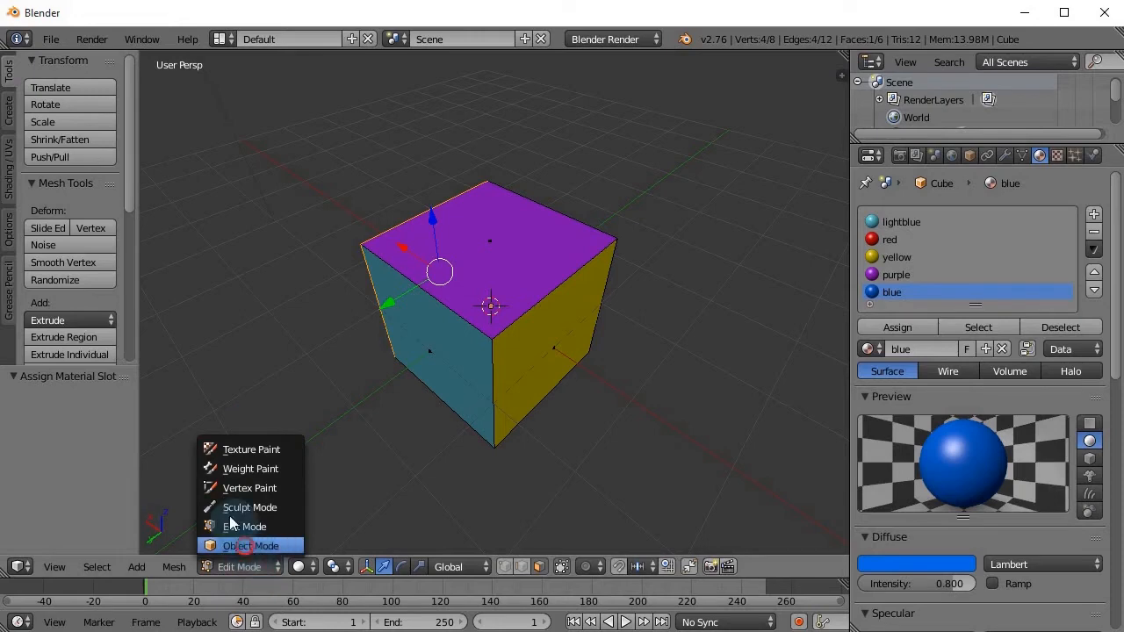
left_click(237, 546)
middle_click_drag(342, 369, 379, 365)
middle_click_drag(500, 294, 558, 349)
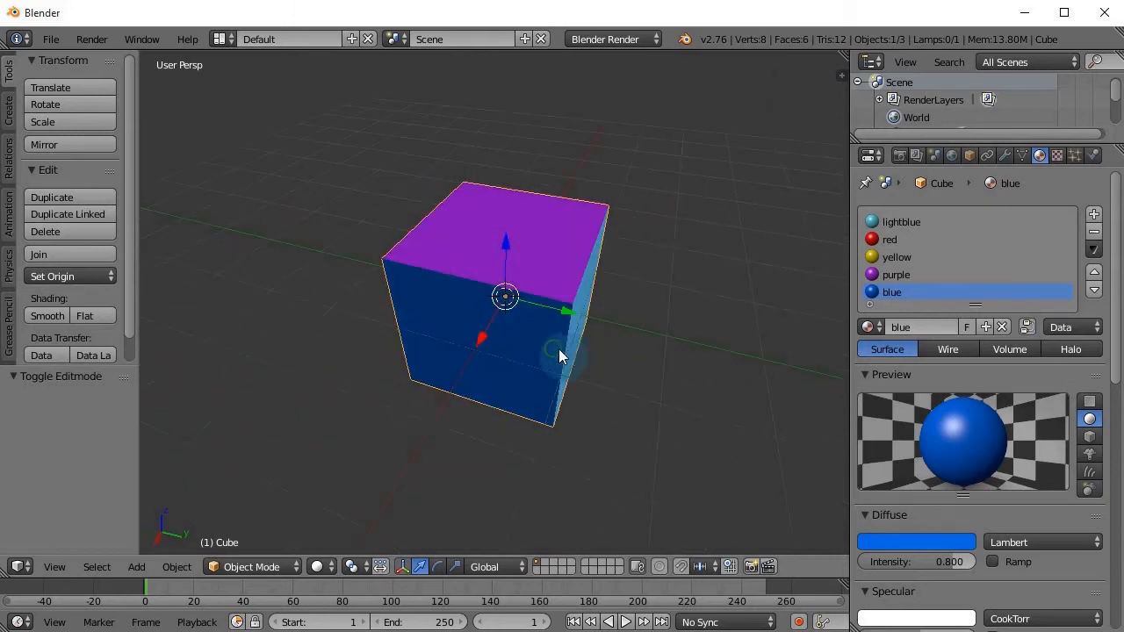
middle_click_drag(405, 311, 454, 296)
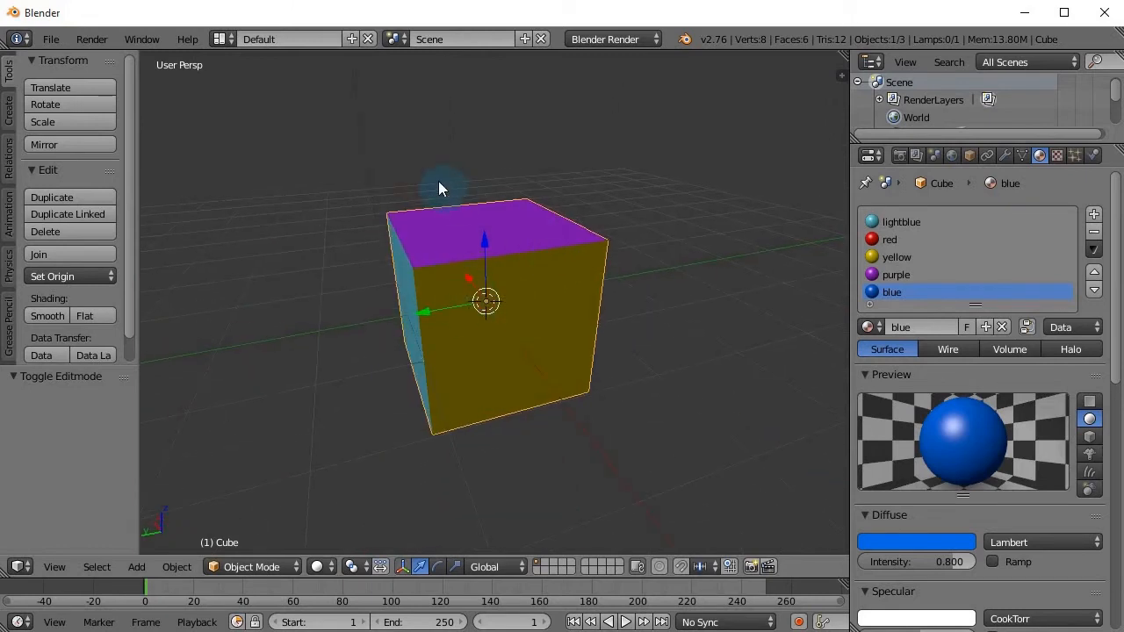
- Add a cylinder mesh to the scene at the cube's centre
scroll(400, 277, "down", 3)
middle_click_drag(327, 326, 464, 331, "shift")
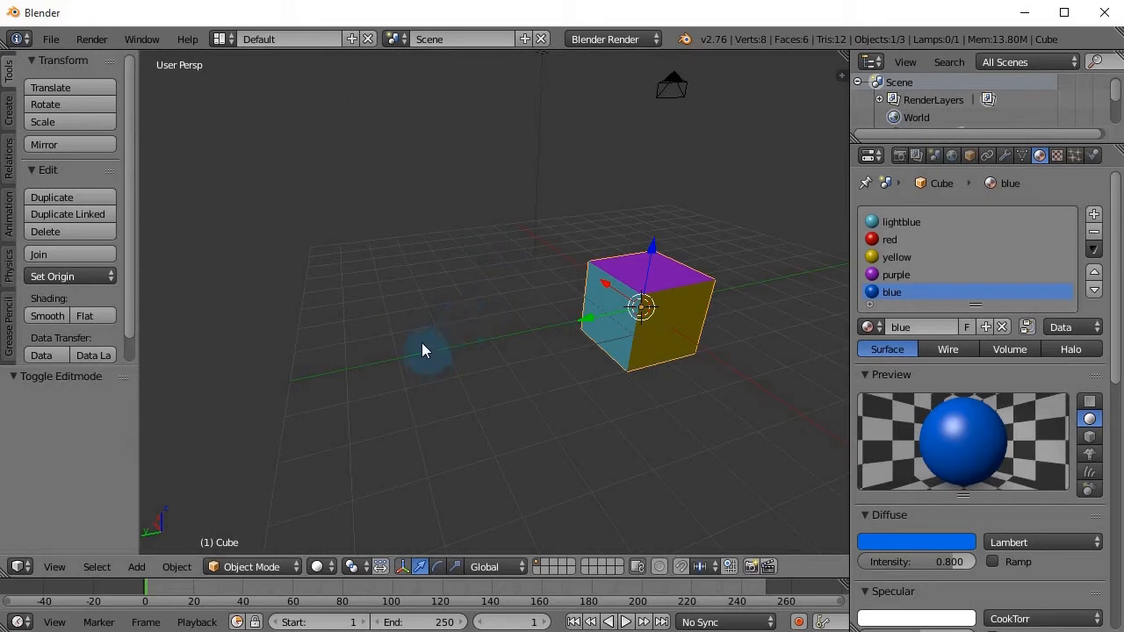
left_click(138, 567)
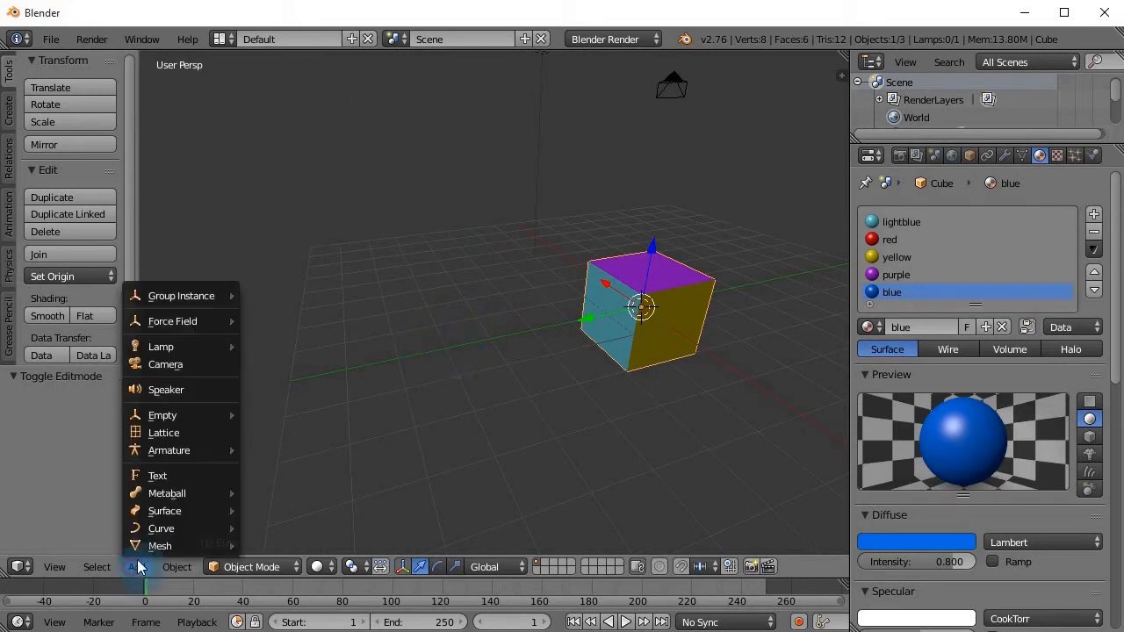
mouse_move(164, 552)
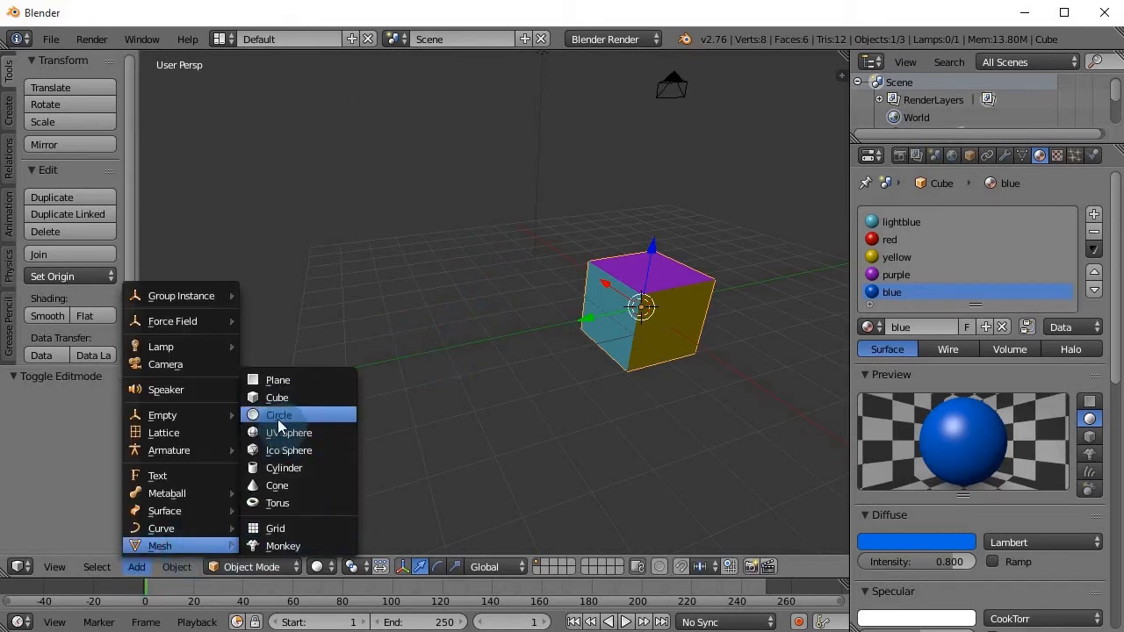
left_click(138, 567)
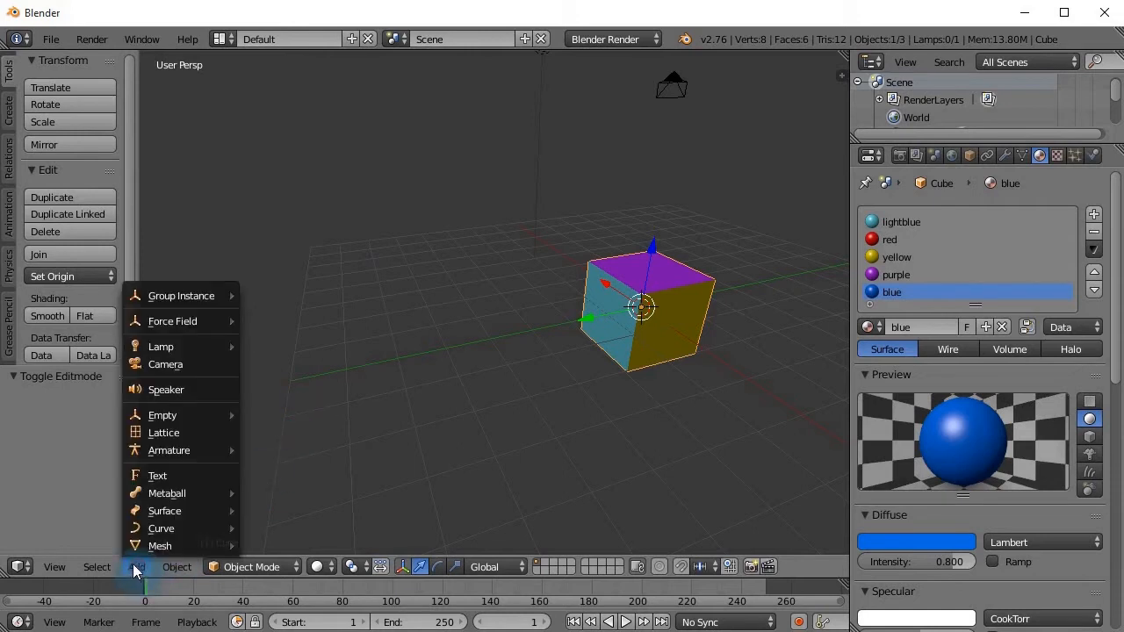
mouse_move(163, 545)
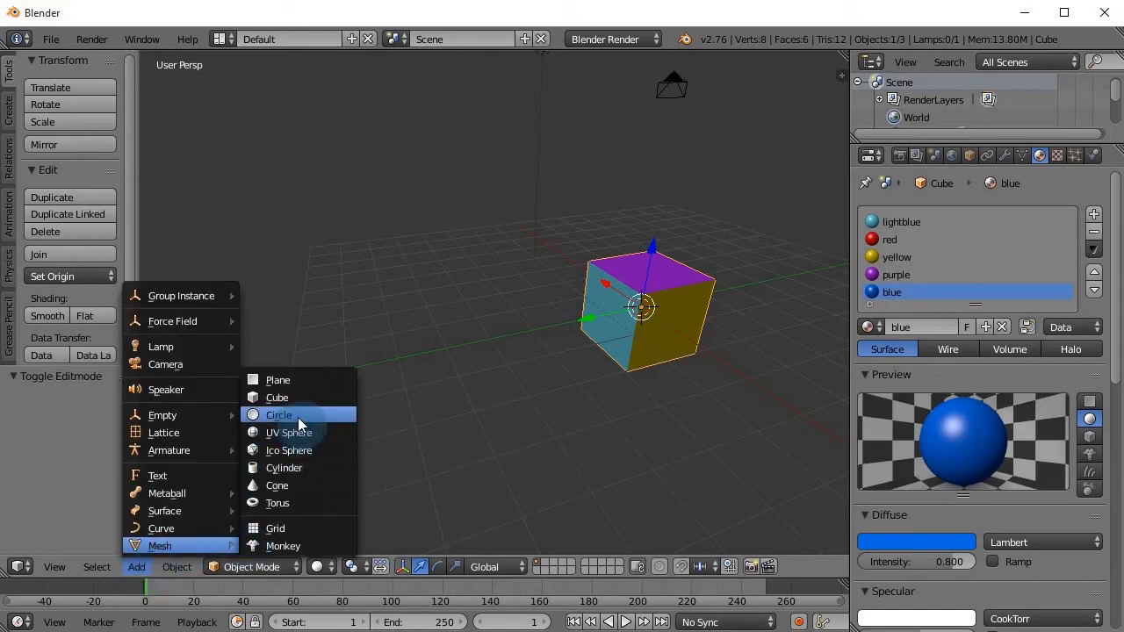
left_click(299, 471)
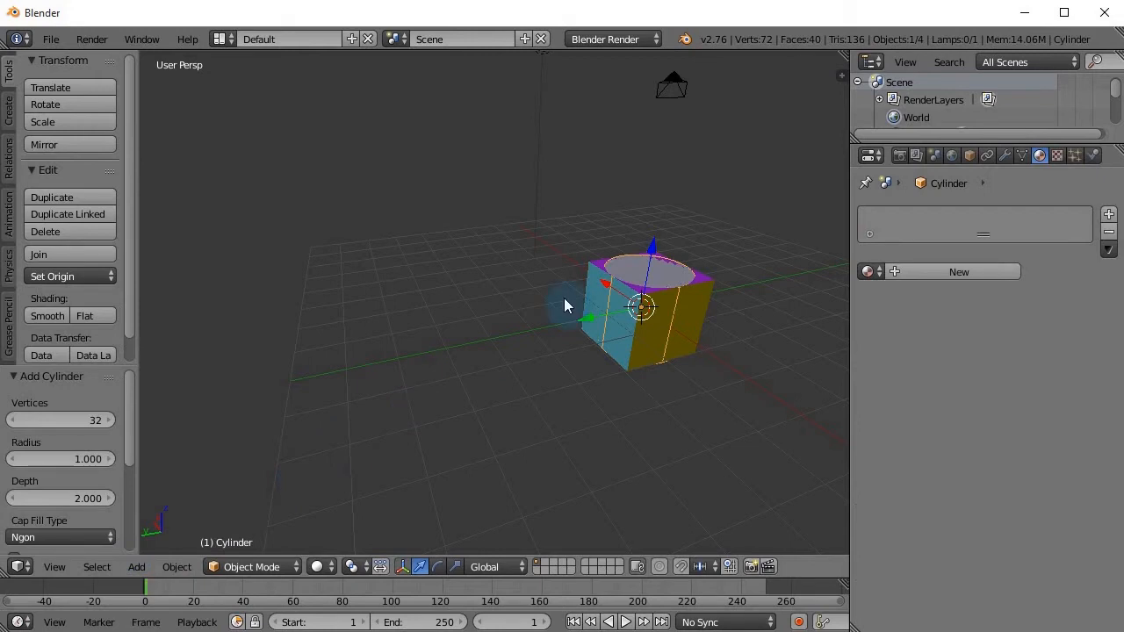
- Move the cylinder about 4.04 units along Y, clear of the cube, and give it a new material with an orange-red diffuse colour
left_click_drag(590, 314, 442, 366)
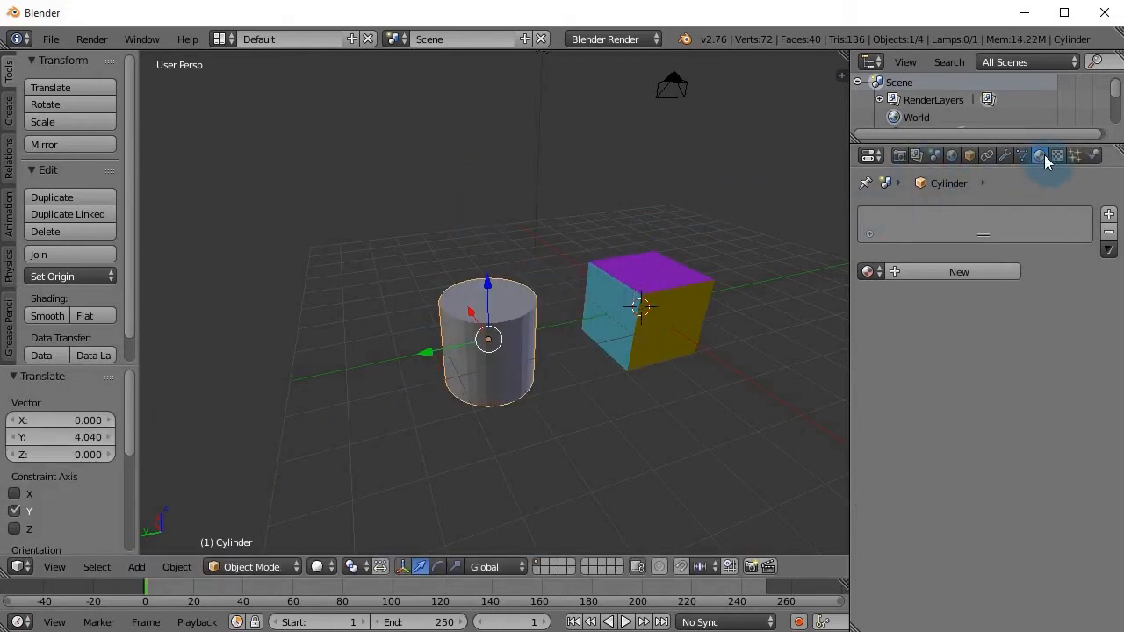
left_click(949, 273)
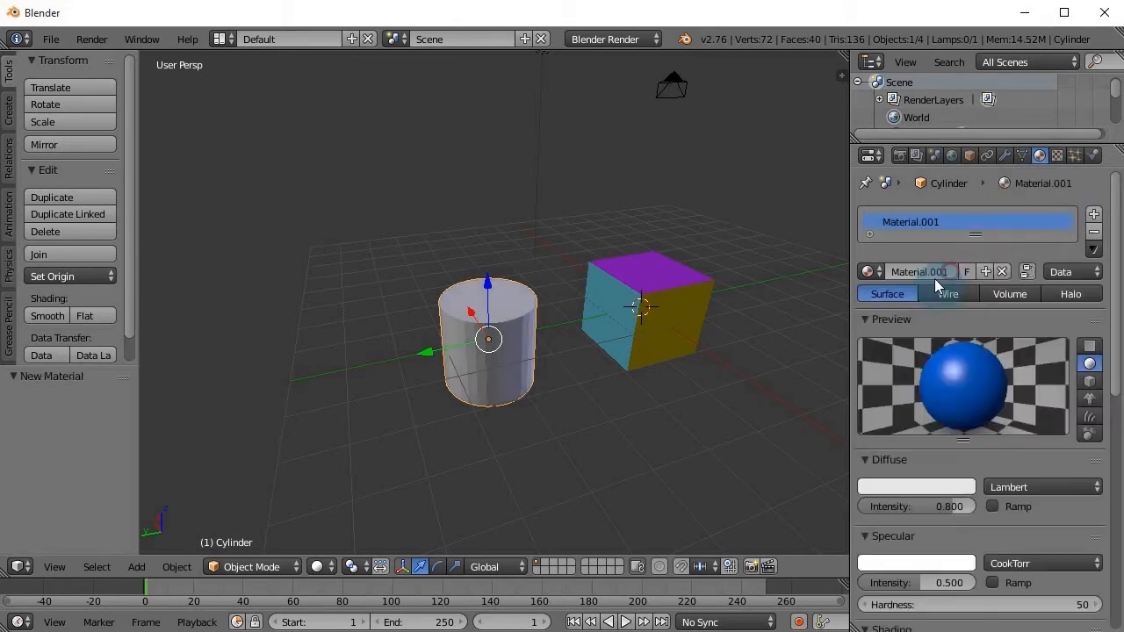
left_click(915, 488)
left_click_drag(878, 291, 853, 283)
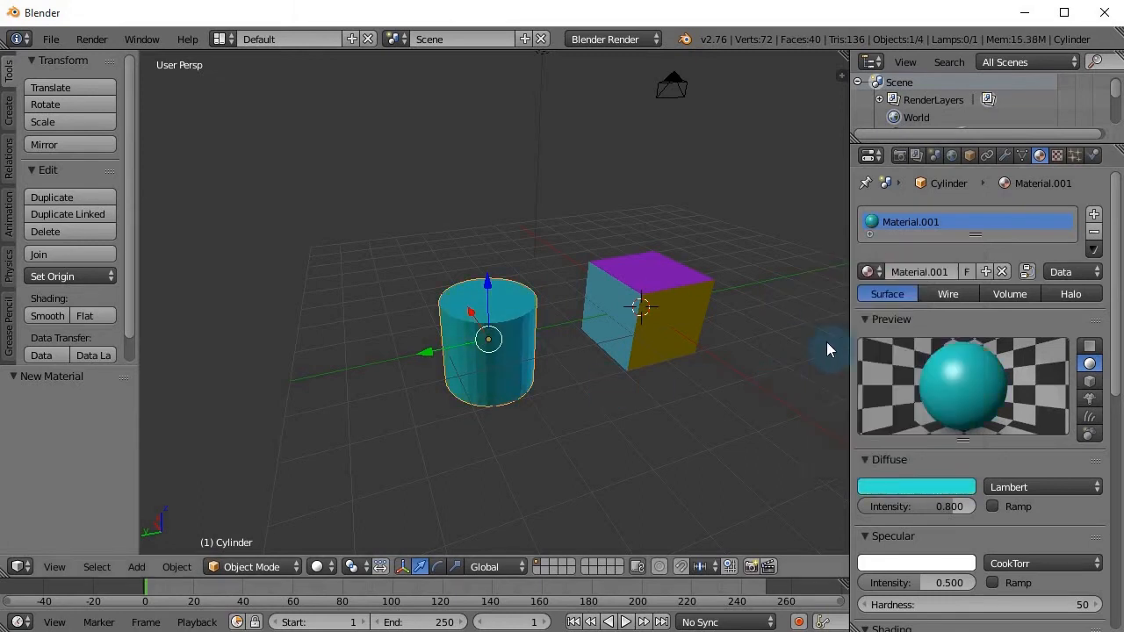
left_click(922, 488)
left_click_drag(881, 372, 828, 358)
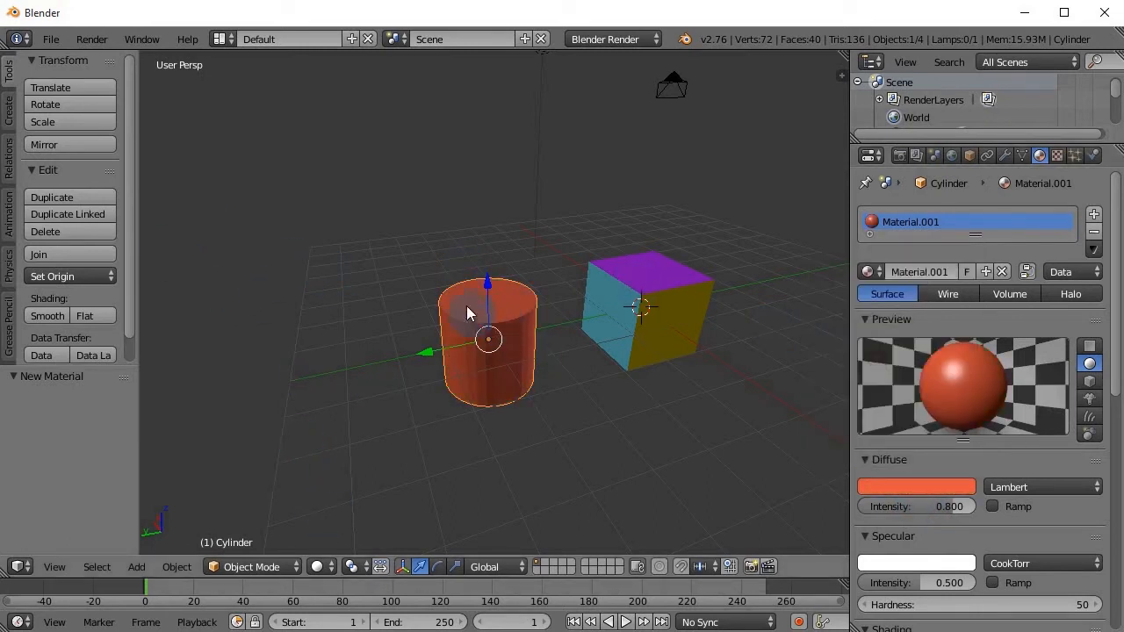
- Switch the cylinder to Edit Mode and select every second side face all the way around it
left_click(279, 571)
left_click(253, 527)
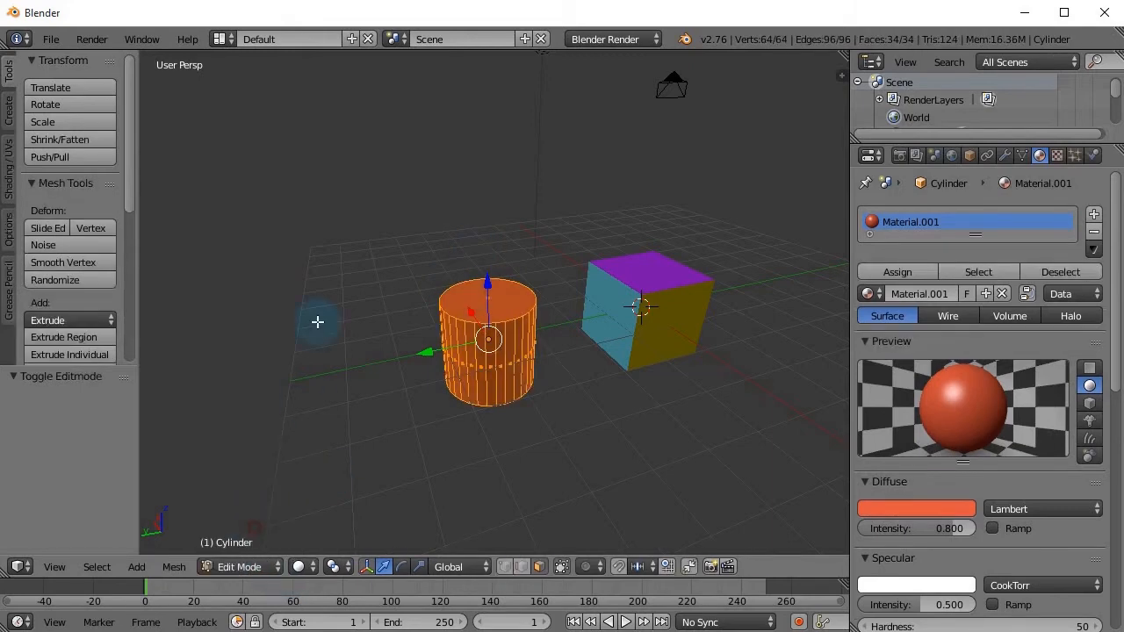
scroll(470, 373, "up", 5)
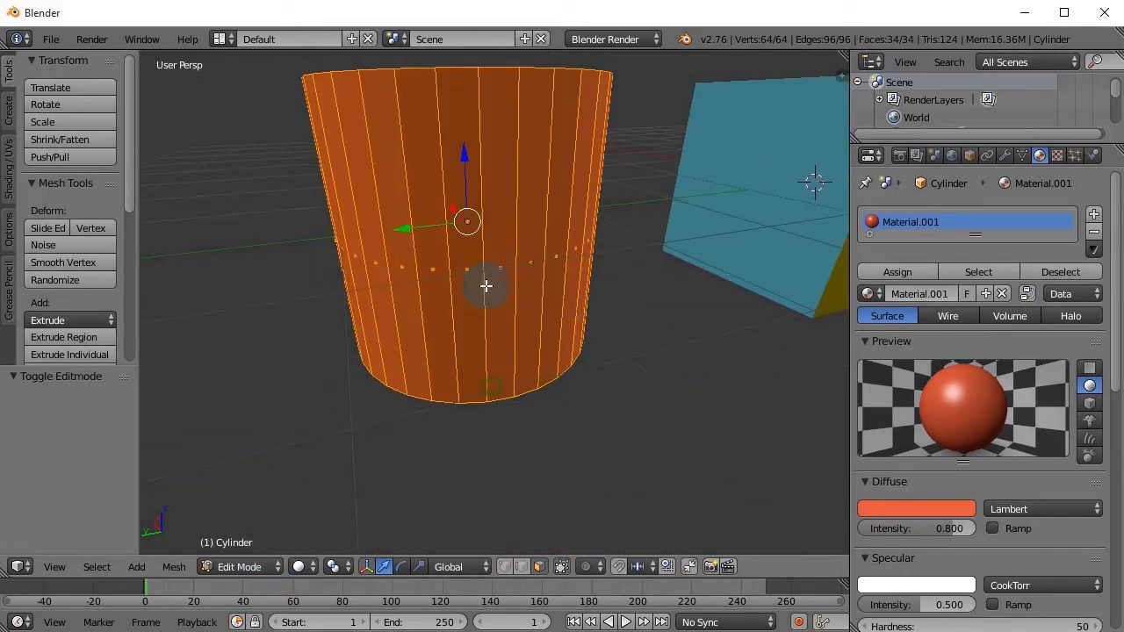
right_click(476, 313)
middle_click_drag(476, 313, 447, 358)
middle_click_drag(462, 249, 445, 342)
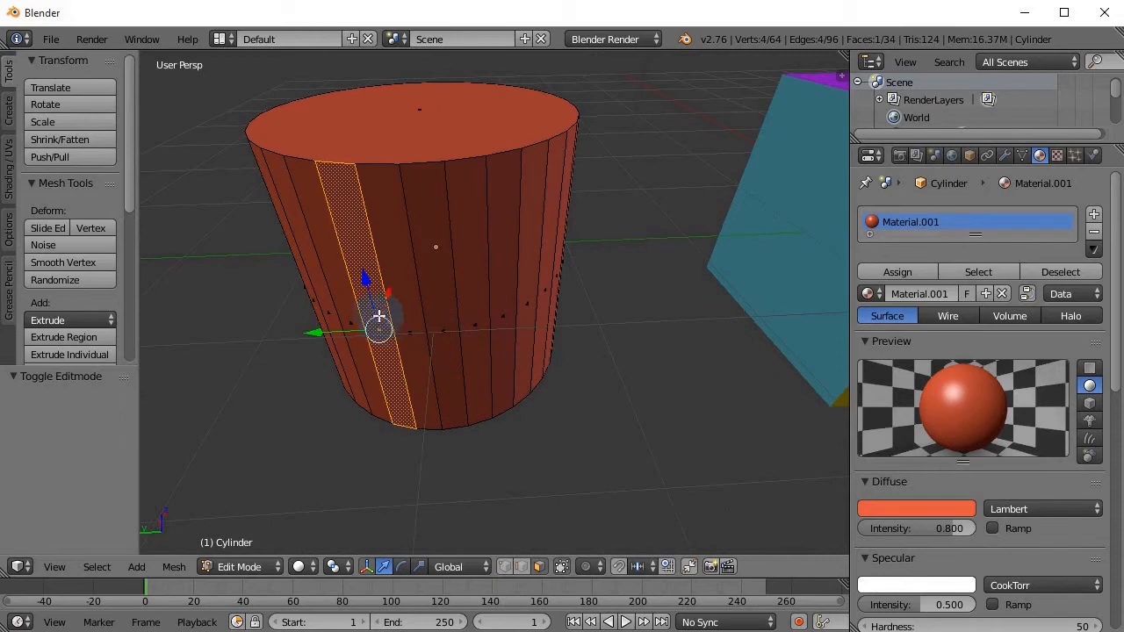
right_click(441, 321, "shift")
middle_click_drag(467, 301, 434, 288)
right_click(439, 279, "shift")
middle_click_drag(501, 258, 550, 271)
right_click(429, 256, "shift")
right_click(434, 253, "shift")
right_click(448, 247, "shift")
right_click(480, 235, "shift")
right_click(484, 220, "shift")
right_click(527, 212, "shift")
right_click(552, 220, "shift")
right_click(562, 208, "shift")
right_click(595, 246, "shift")
right_click(574, 259, "shift")
right_click(555, 262, "shift")
right_click(531, 273, "shift")
right_click(592, 274, "shift")
middle_click_drag(582, 269, 614, 184)
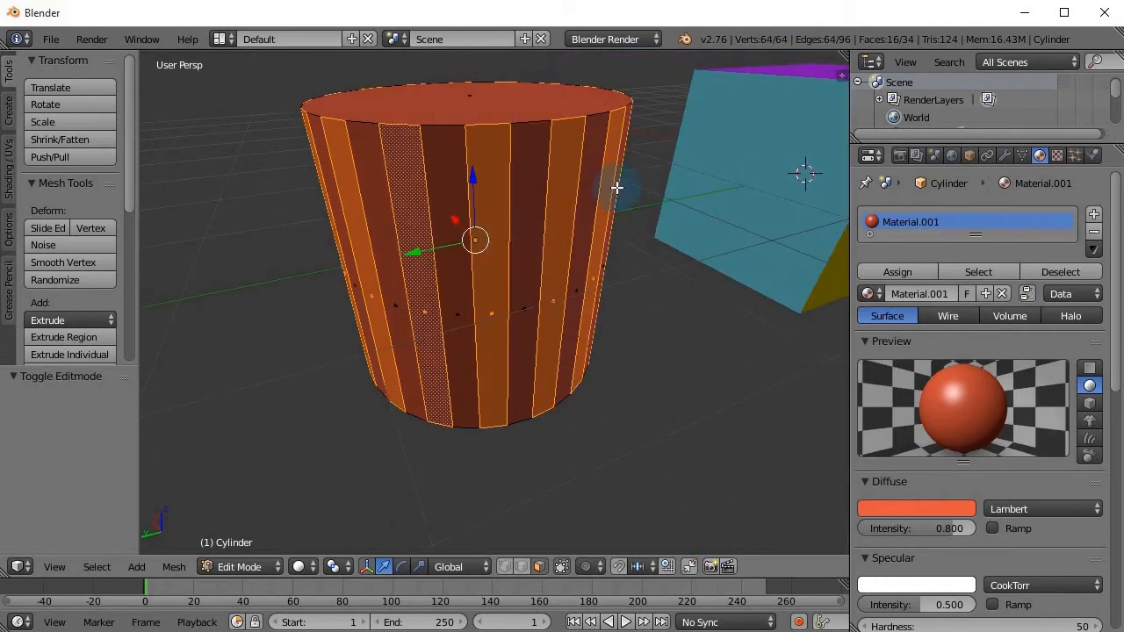
- Add a second material slot to the cylinder with a new material and set its diffuse colour to white using a hex value
left_click(1094, 216)
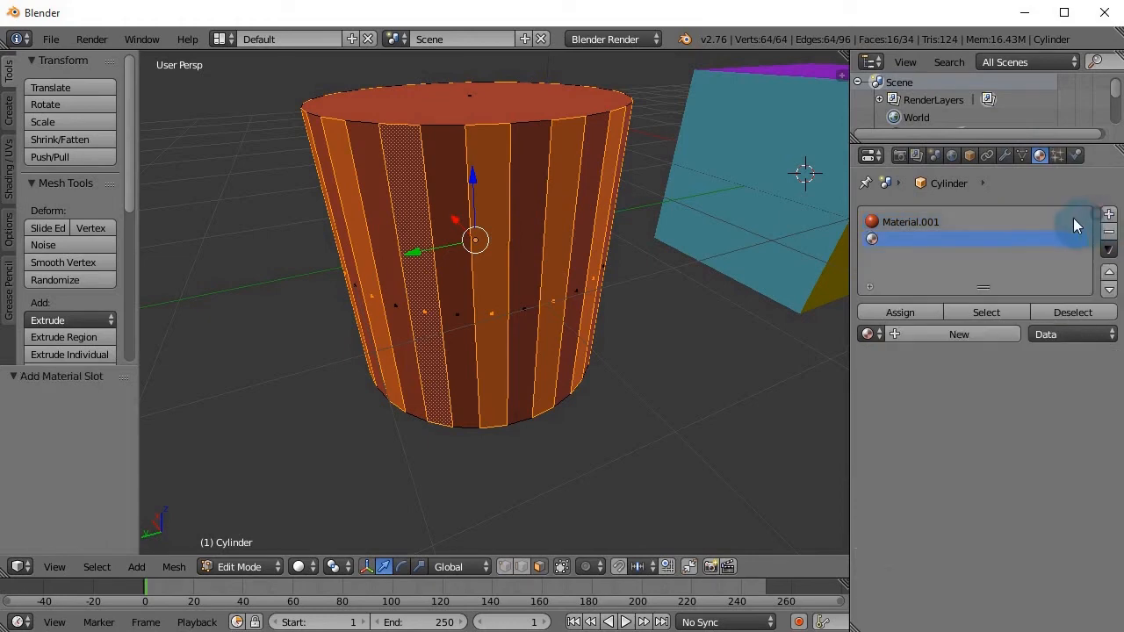
left_click(943, 332)
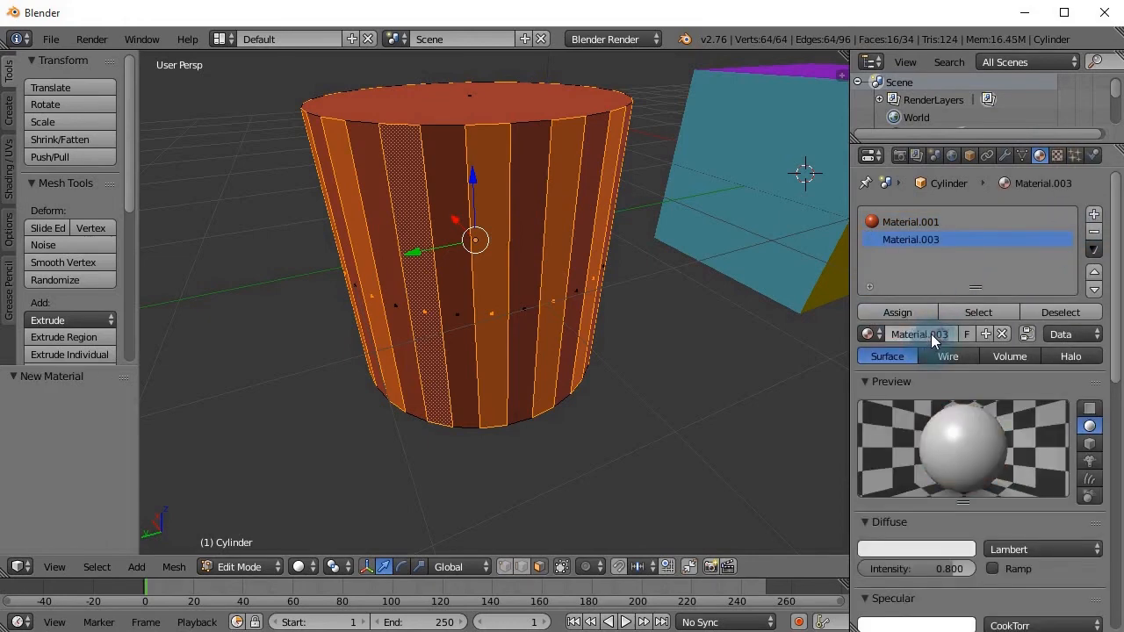
left_click(927, 551)
mouse_move(887, 386)
left_mouse_down()
mouse_move(906, 357)
mouse_move(888, 344)
mouse_move(867, 387)
left_mouse_up()
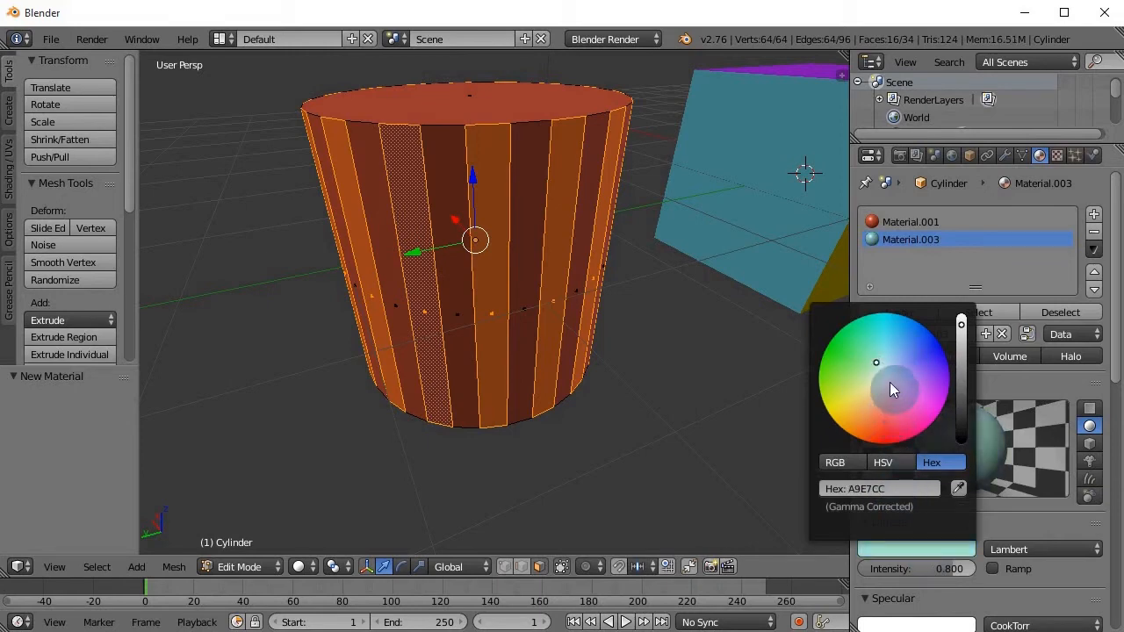
left_click_drag(875, 372, 884, 384)
left_click(924, 462)
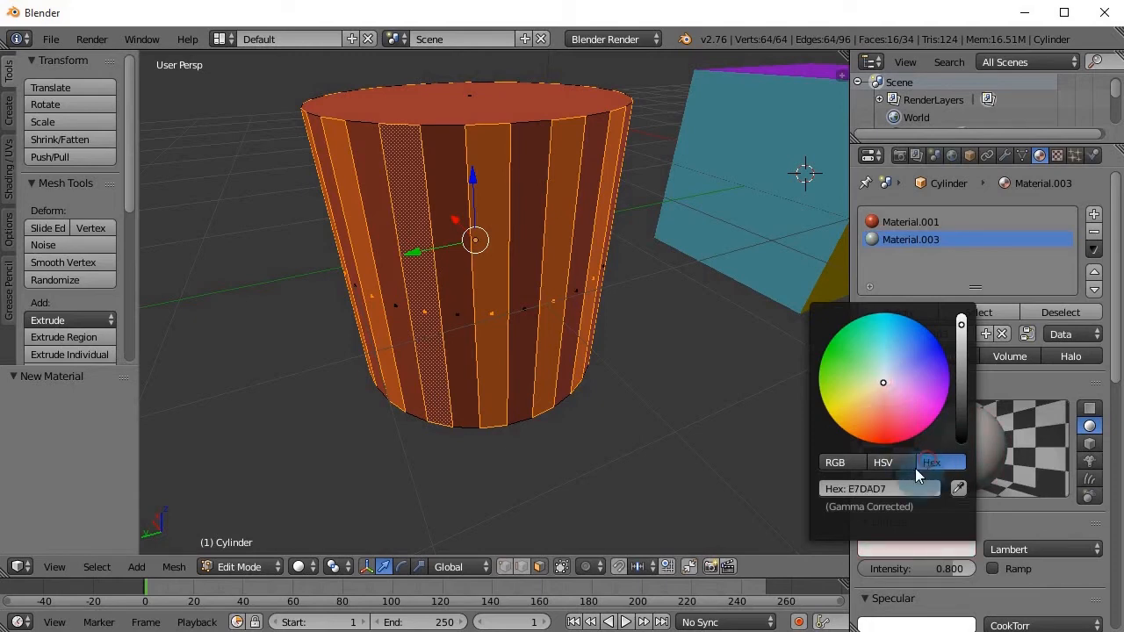
left_click(888, 489)
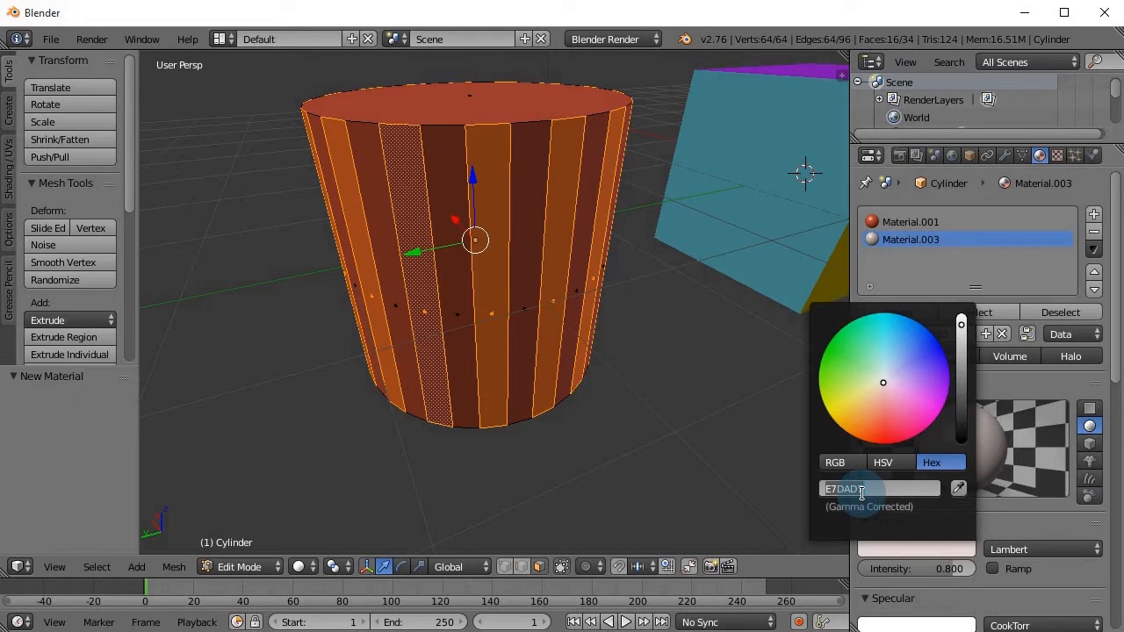
left_click(933, 463)
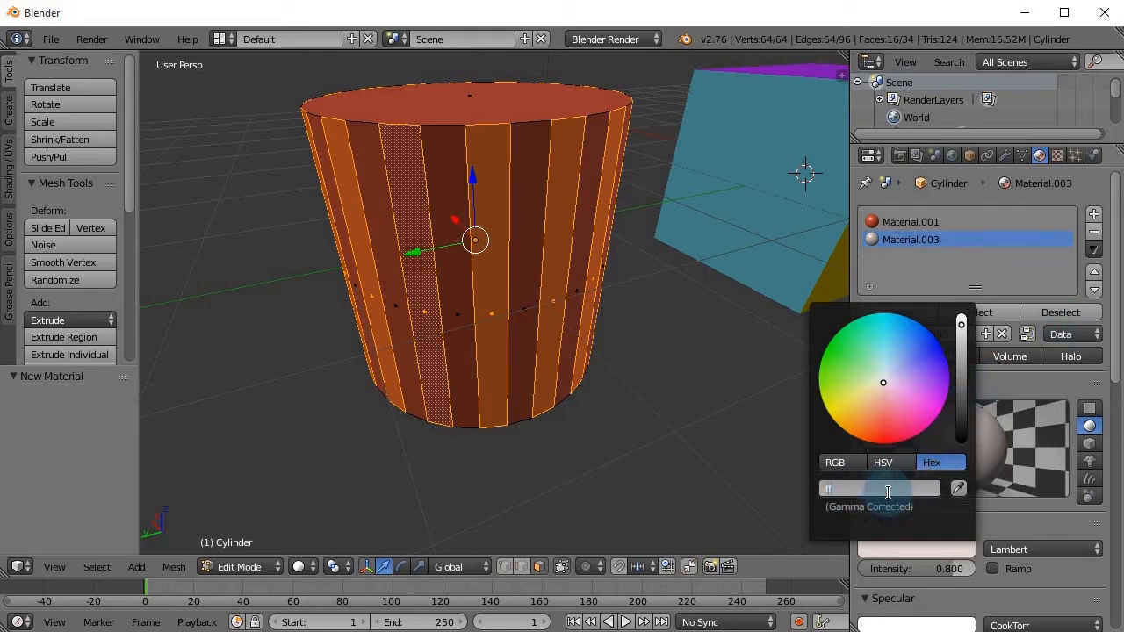
key("Return")
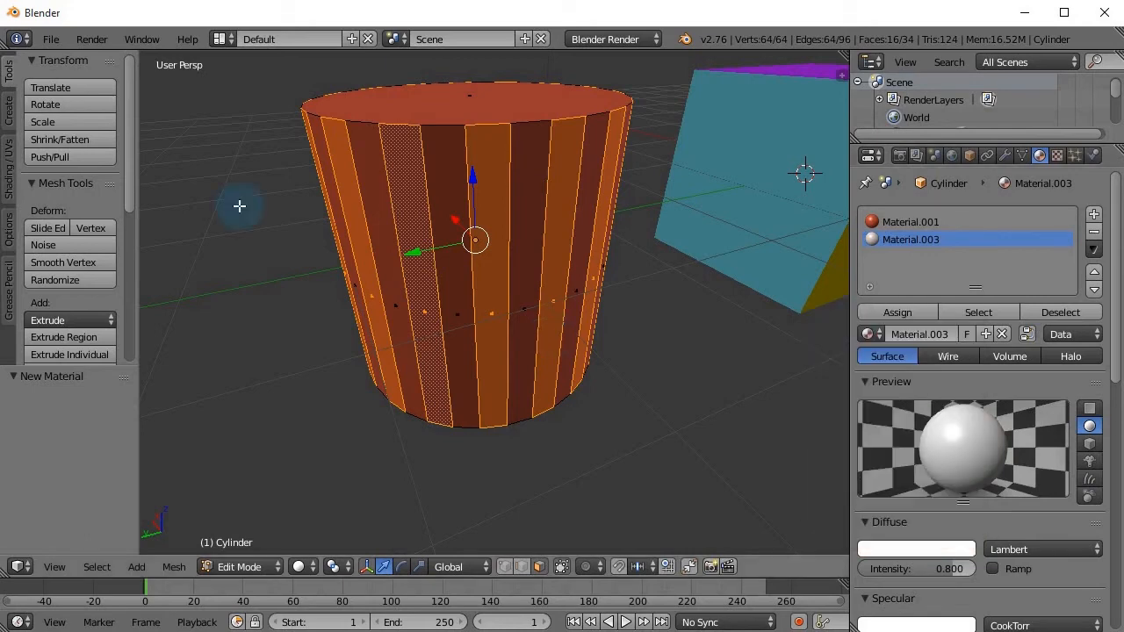
- Assign the white material to the selected alternating side faces of the cylinder and return to Object Mode
left_click(860, 311)
middle_click_drag(527, 263, 446, 248)
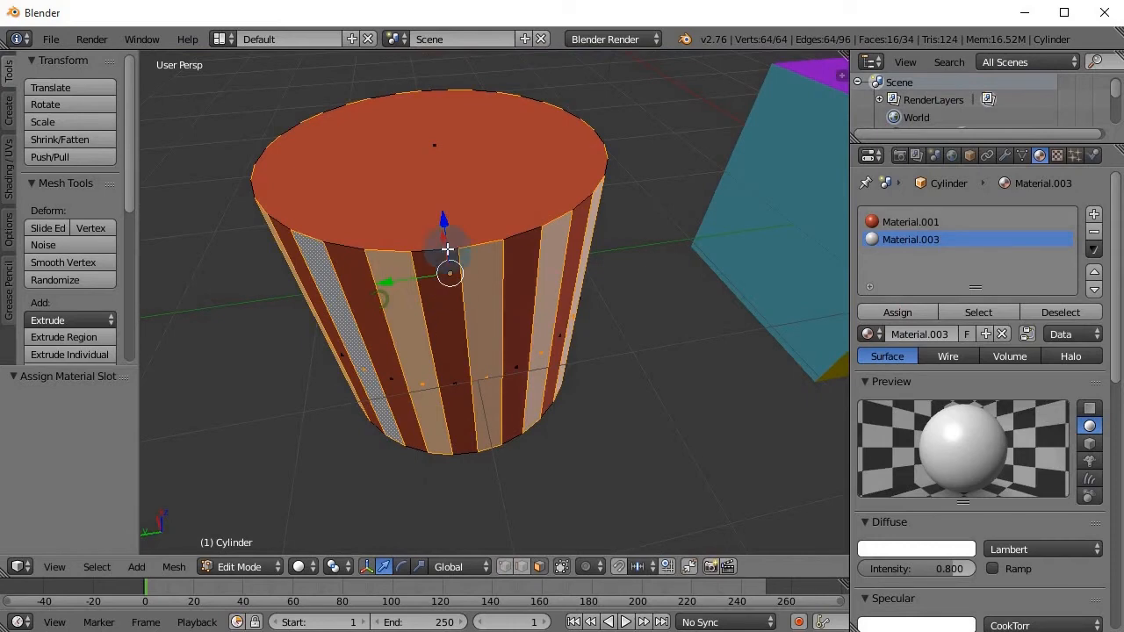
scroll(428, 252, "down", 6)
middle_click_drag(472, 311, 459, 296)
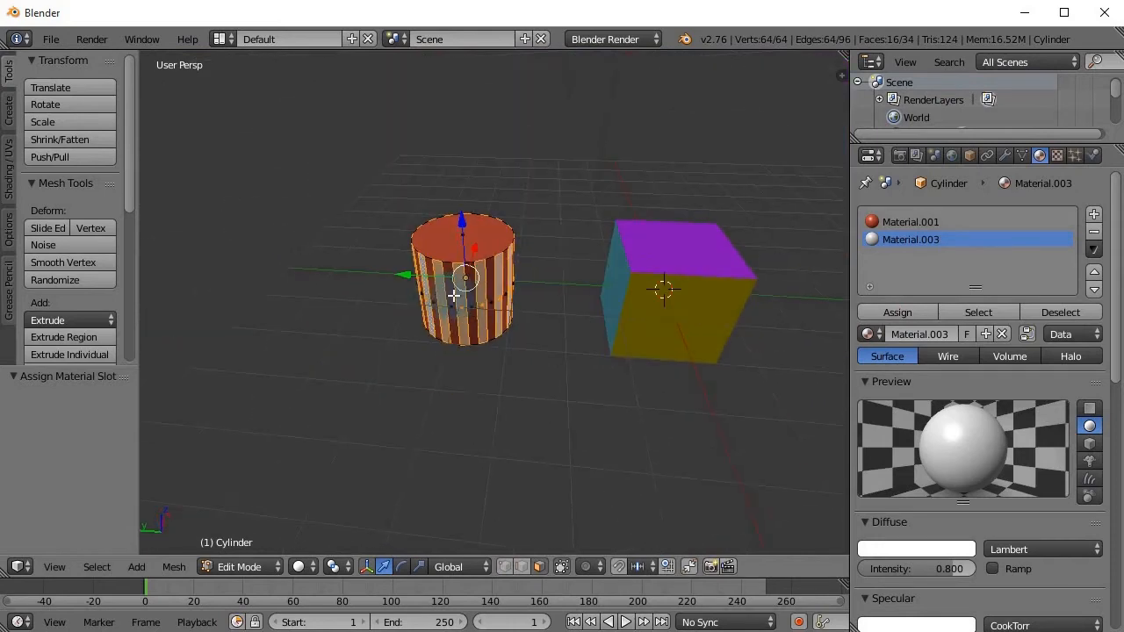
left_click(242, 568)
left_click(250, 545)
middle_click_drag(571, 342, 503, 338)
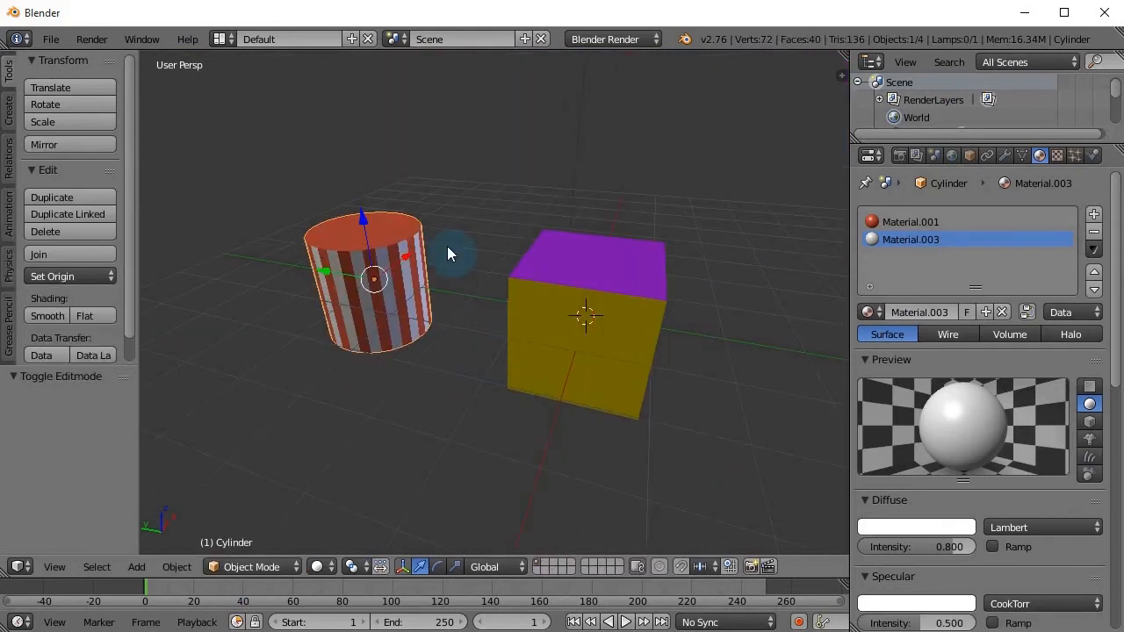